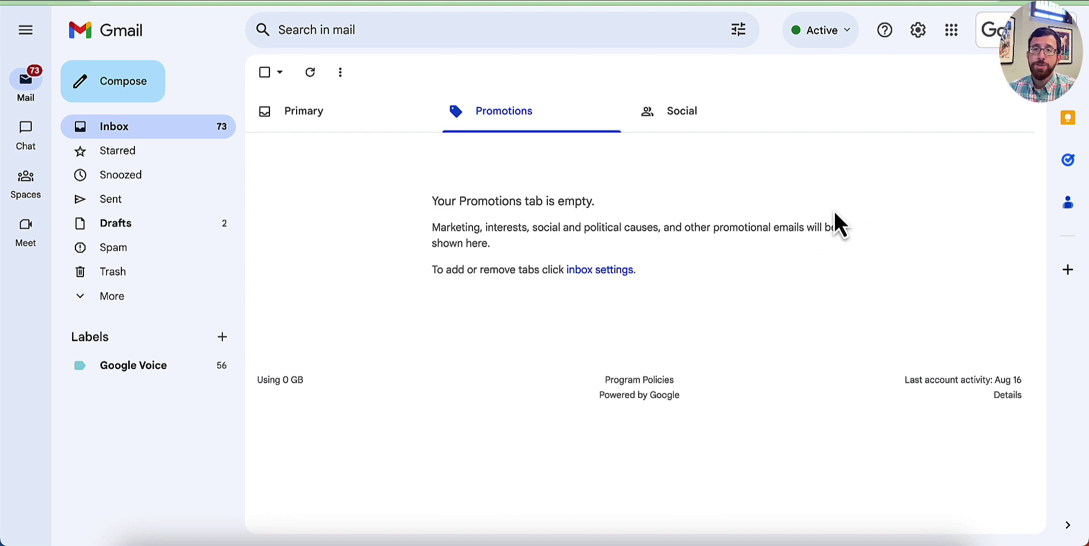
# Step: Switch to Google Contacts and add the first, fourth and seventh people in the directory to the personal contacts
pyautogui.click(959, 46)
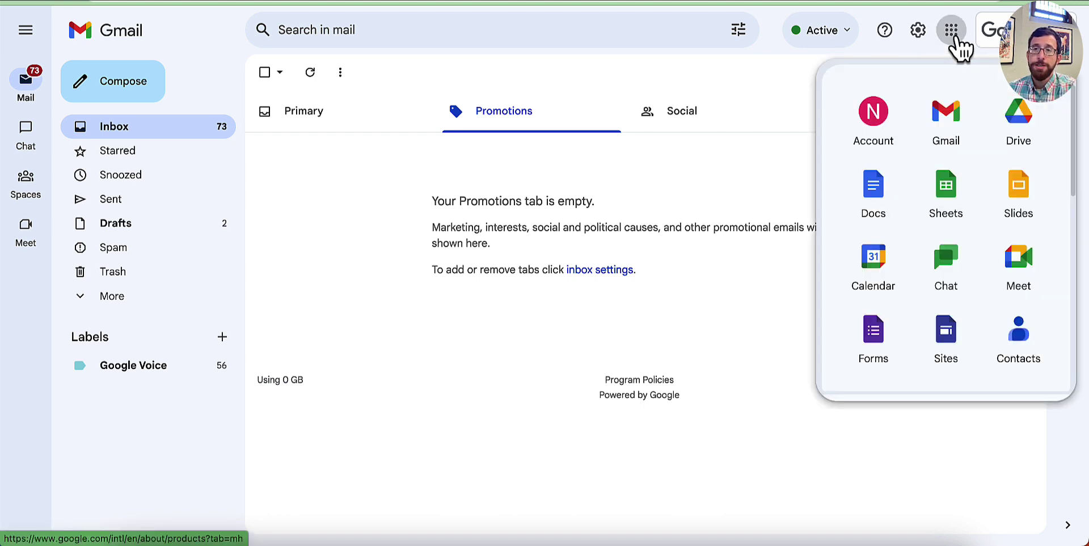
pyautogui.click(1034, 334)
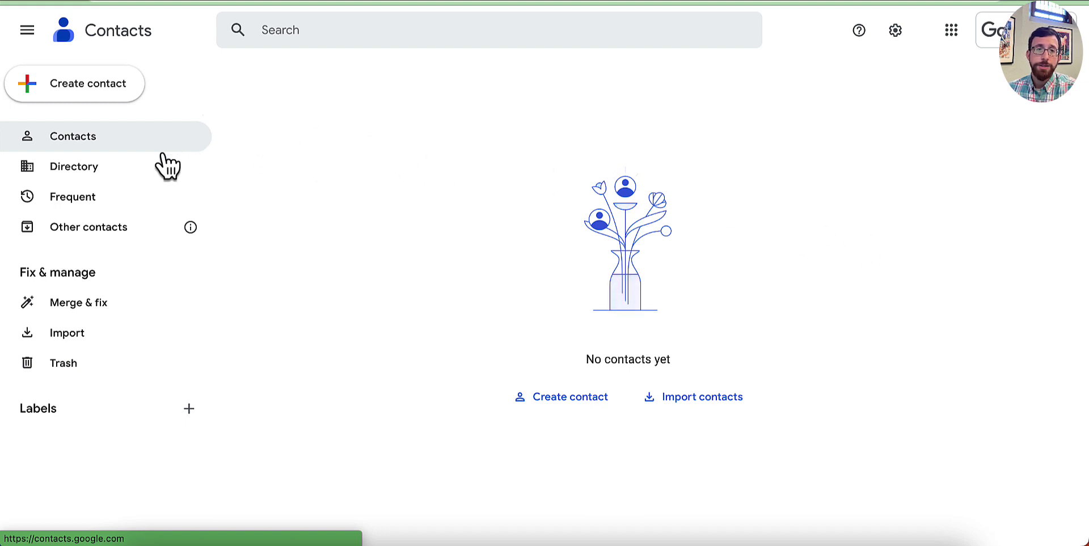
pyautogui.click(116, 170)
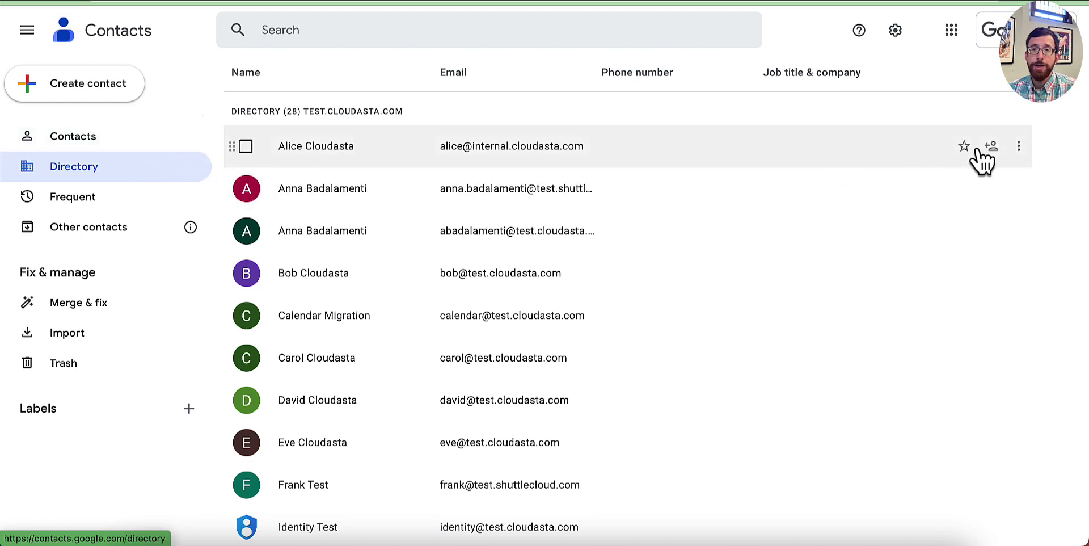
pyautogui.click(992, 149)
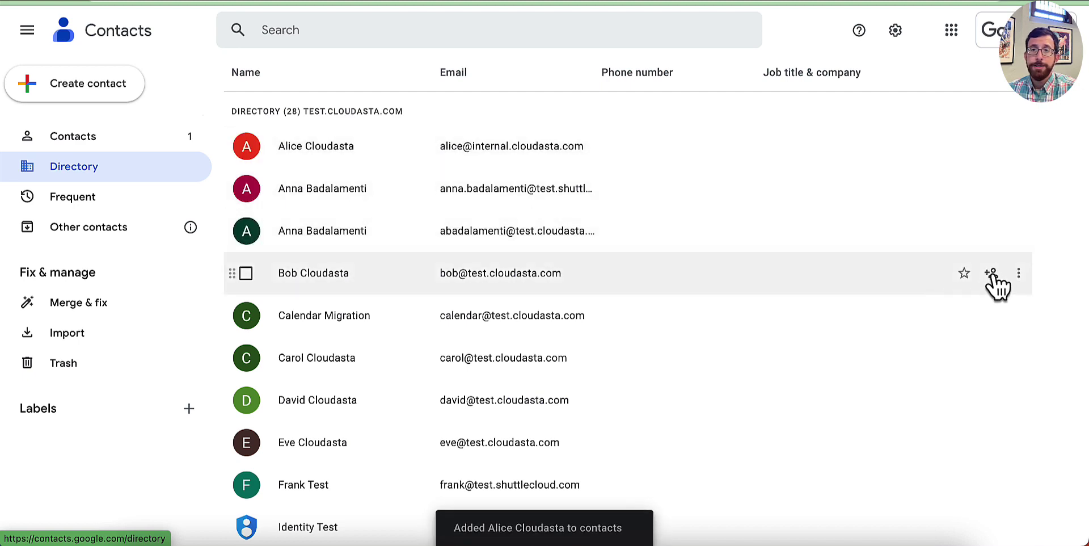
pyautogui.click(992, 276)
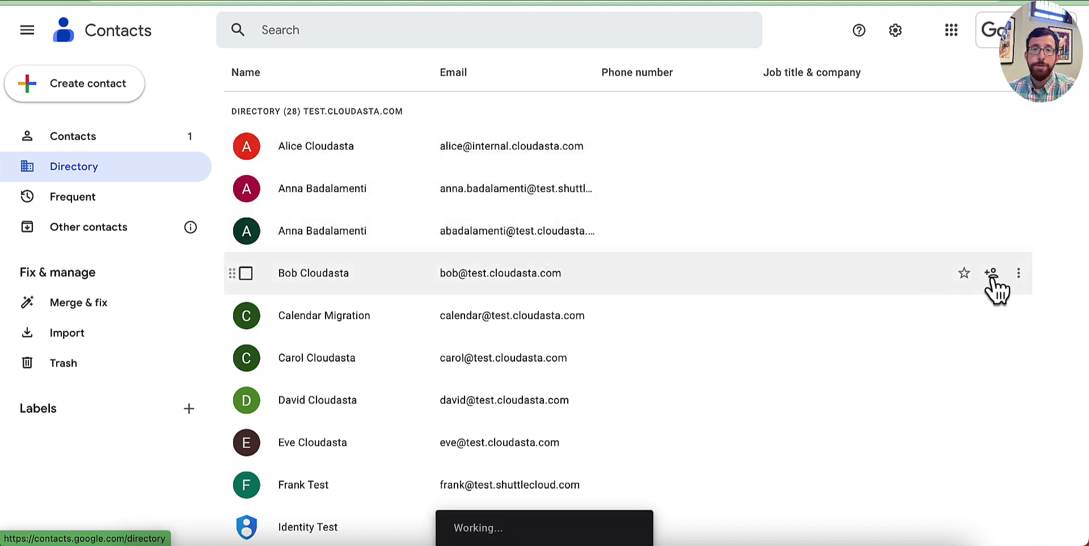
pyautogui.click(993, 399)
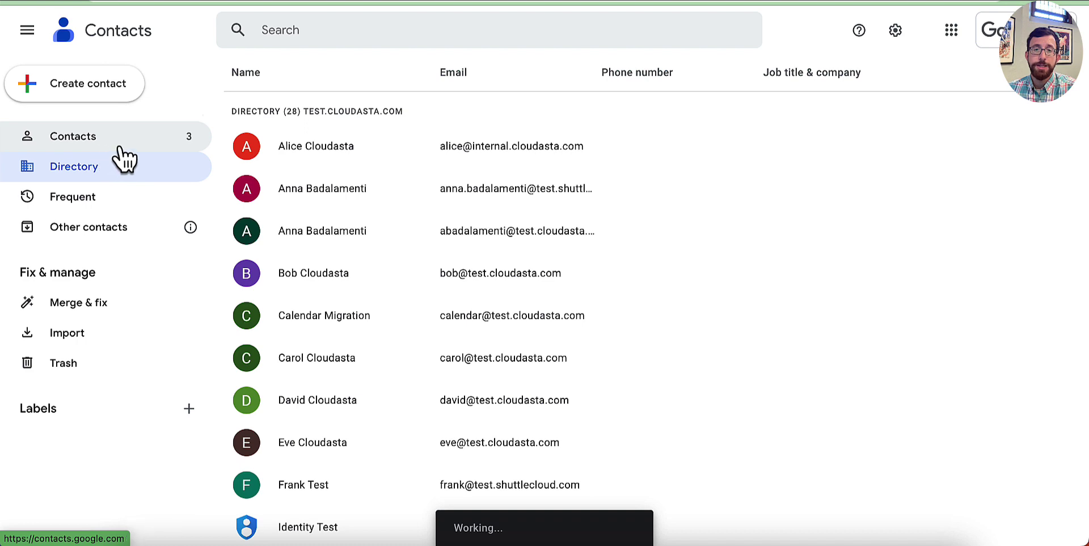
# Step: View the saved contacts list and create a contact label named "Dev Team"
pyautogui.click(123, 158)
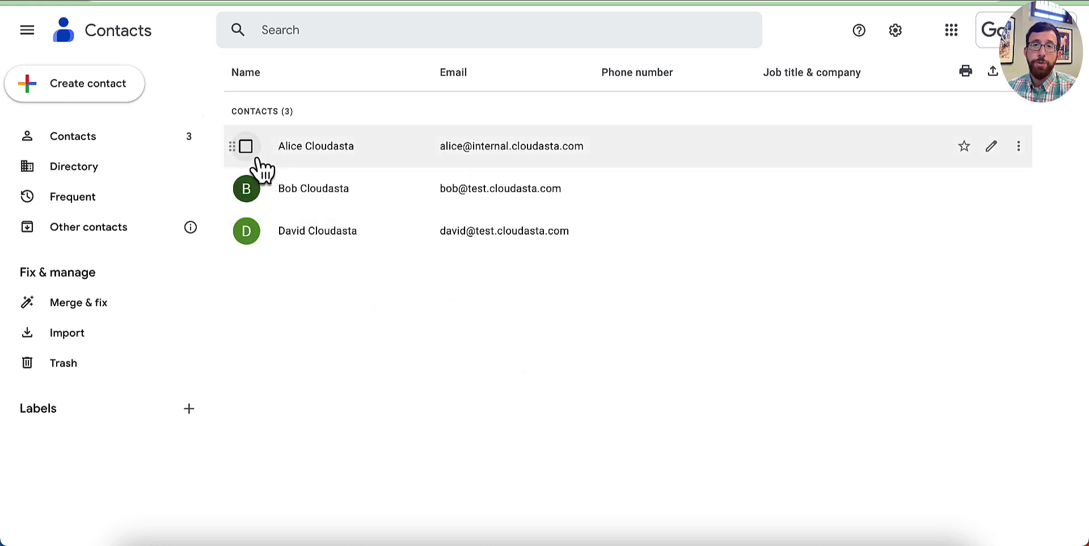
pyautogui.click(189, 408)
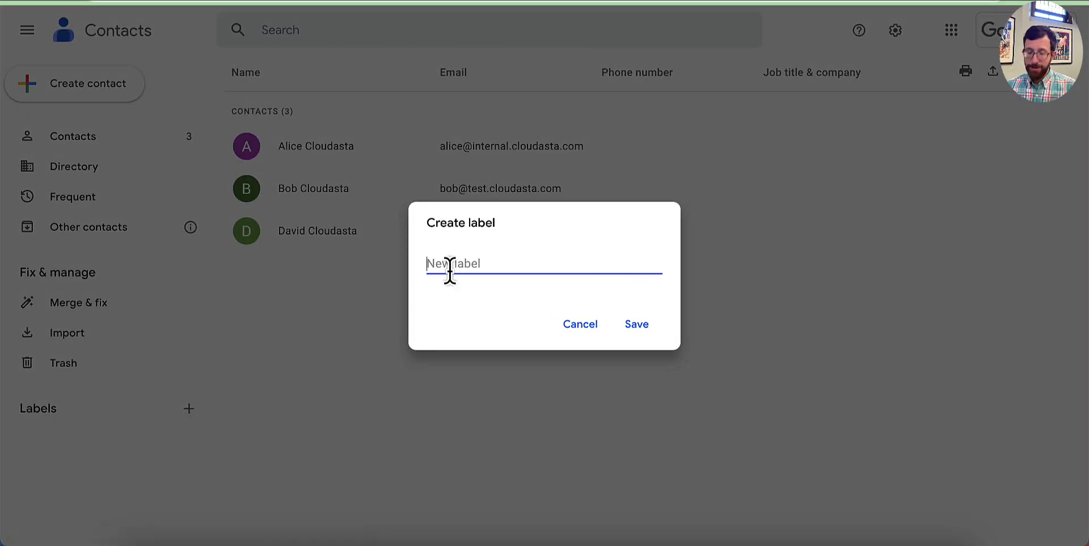
pyautogui.write('Dev Team')
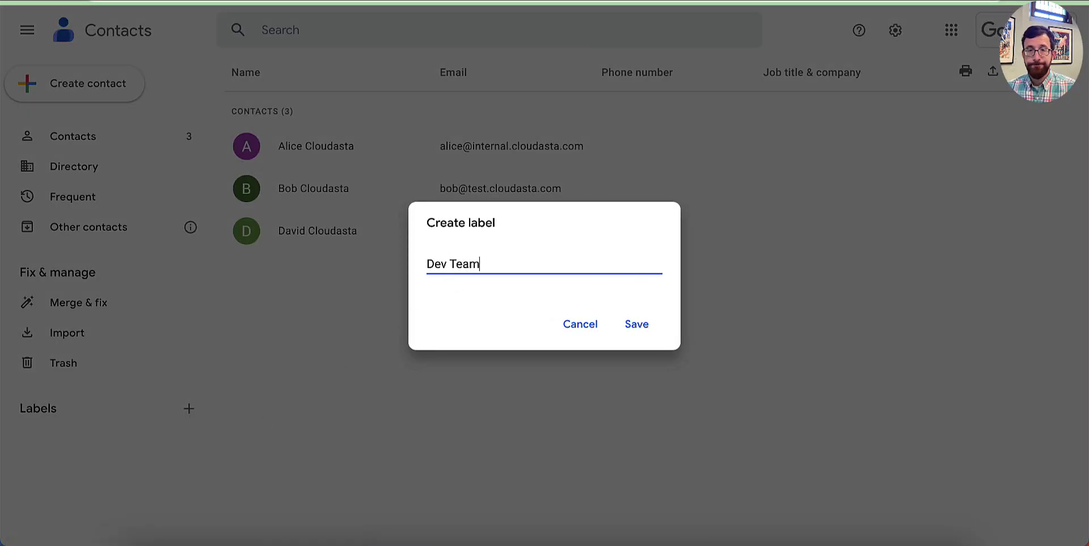
pyautogui.press('Return')
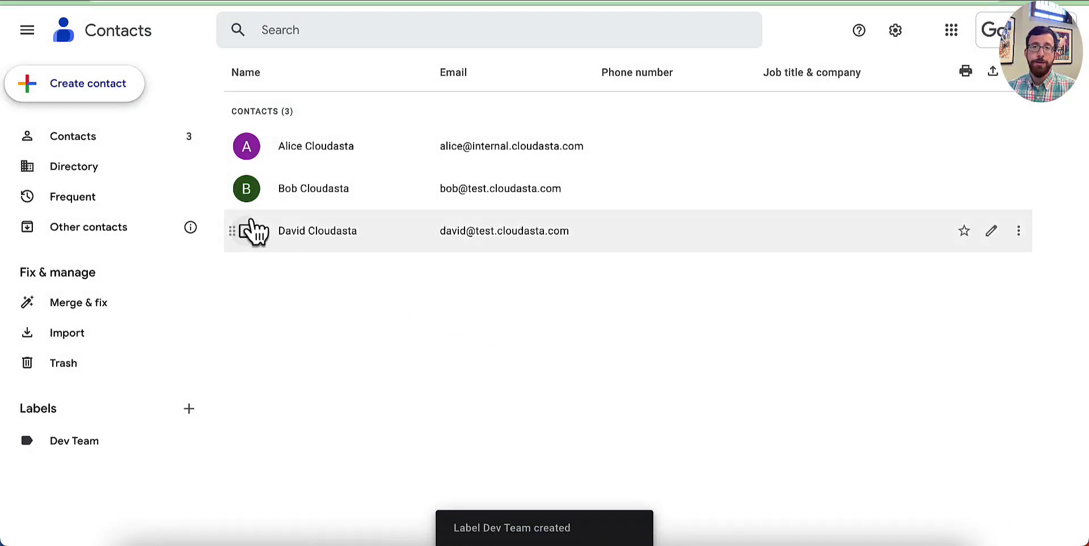
# Step: Apply the Dev Team label to all three saved contacts and clear the selection
pyautogui.click(247, 148)
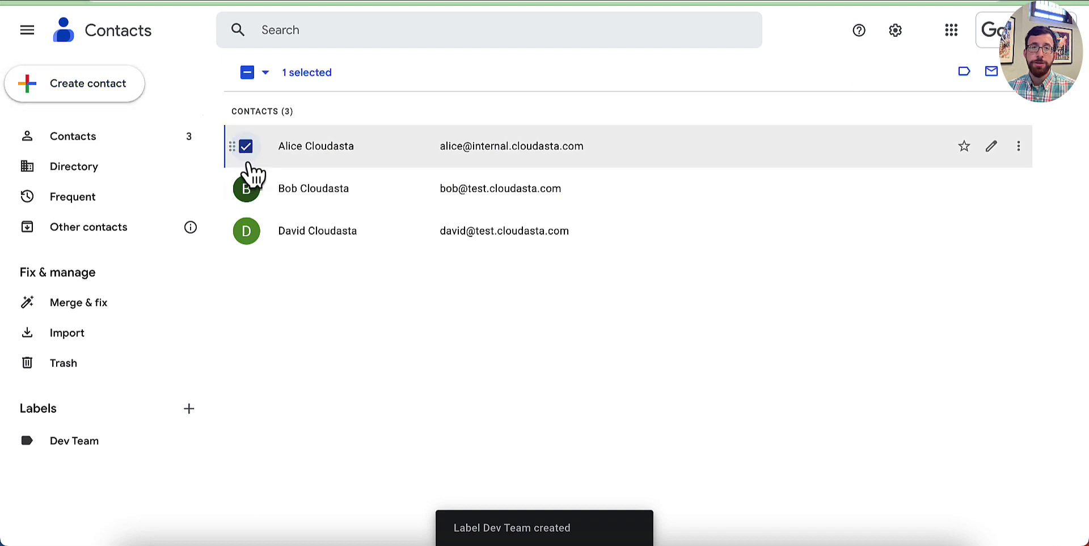
pyautogui.click(247, 192)
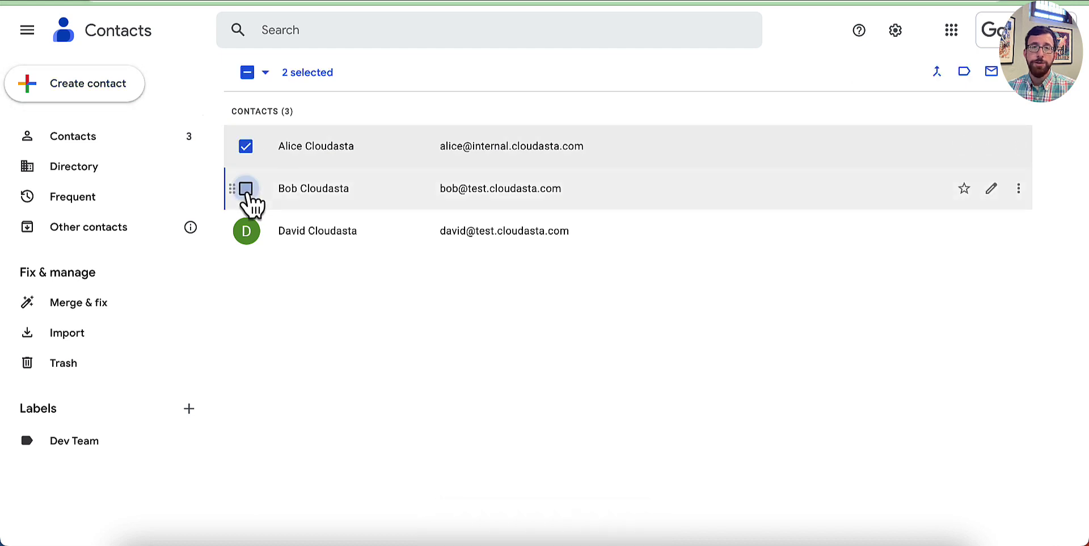
pyautogui.click(247, 232)
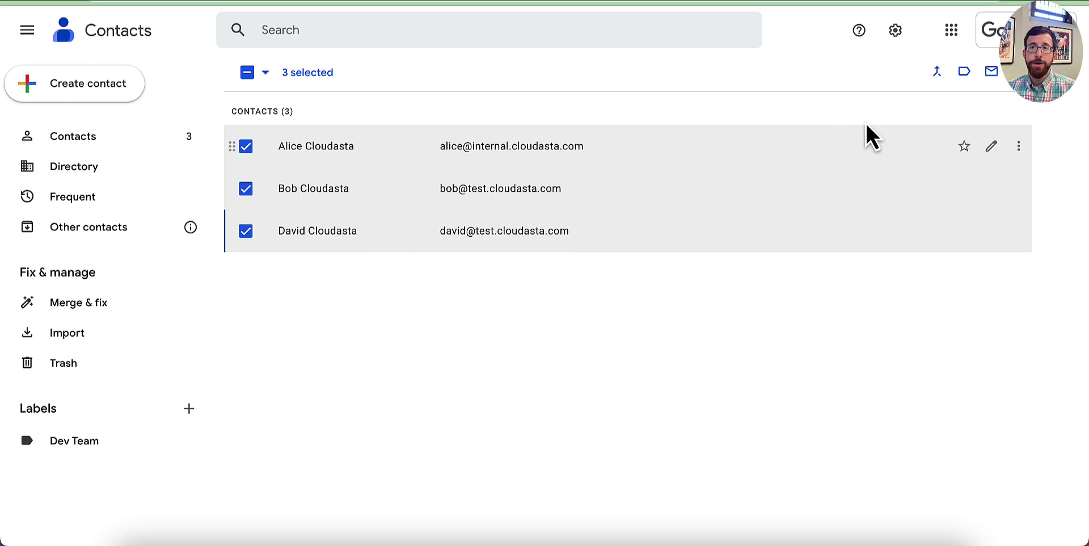
pyautogui.click(964, 72)
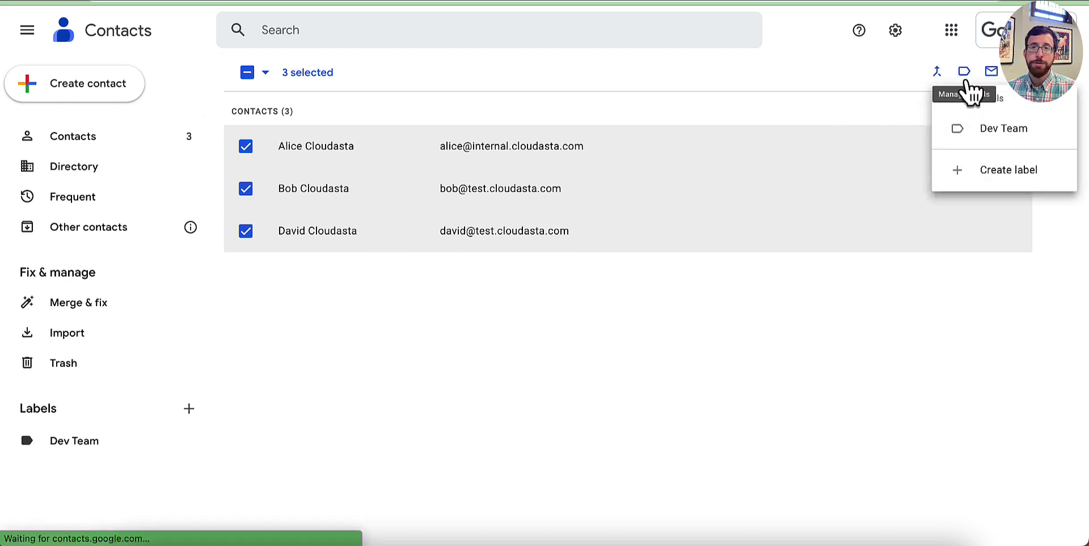
pyautogui.click(1047, 143)
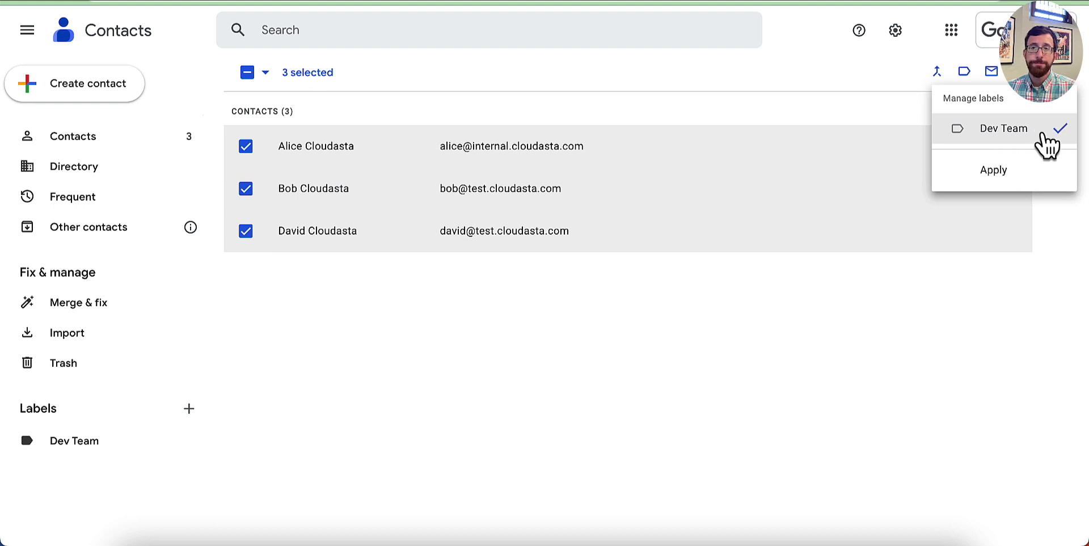
pyautogui.click(995, 179)
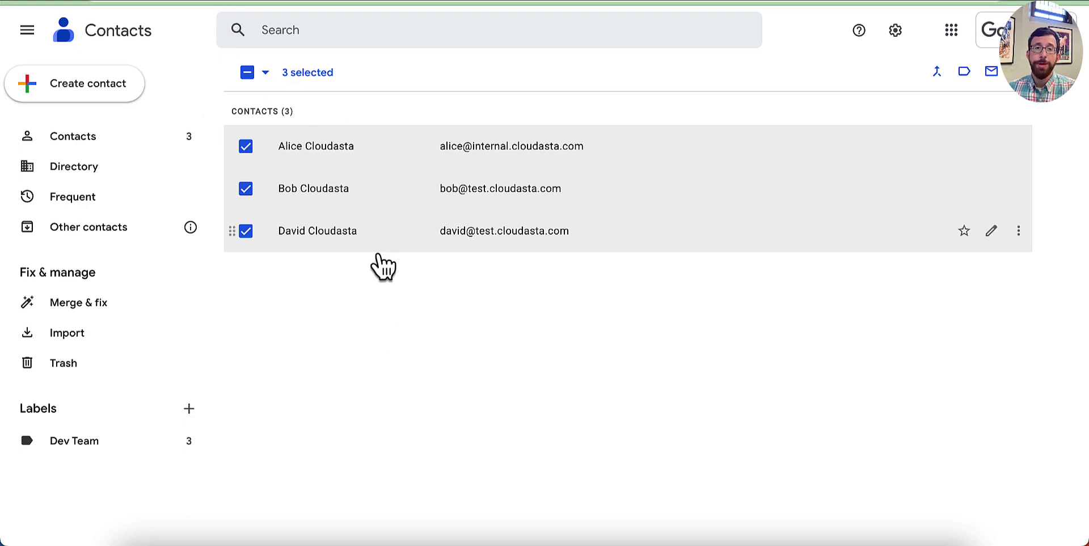
pyautogui.click(248, 73)
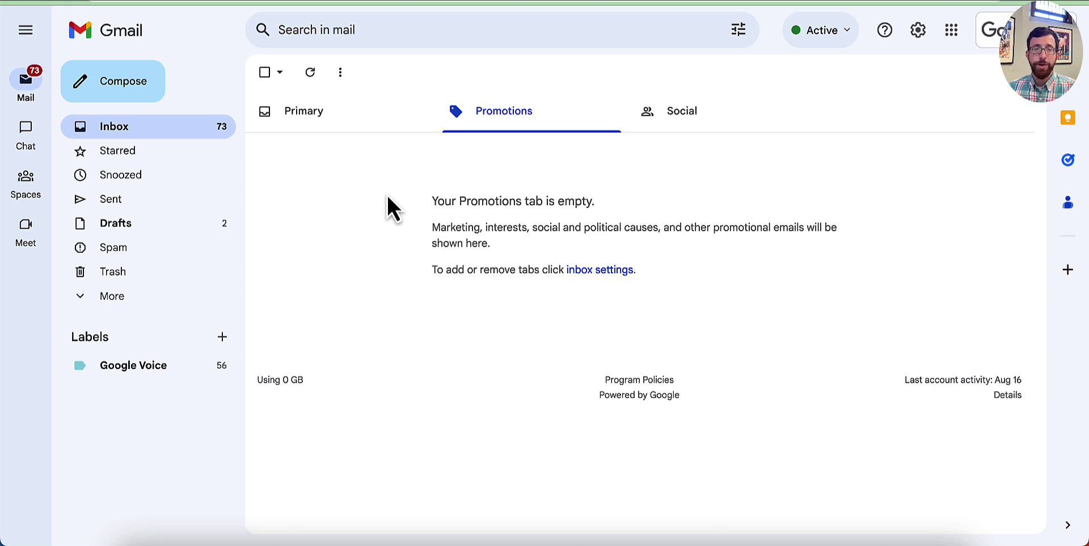
# Step: Switch to Gmail and start a new message addressed to the Dev Team label
pyautogui.click(73, 1)
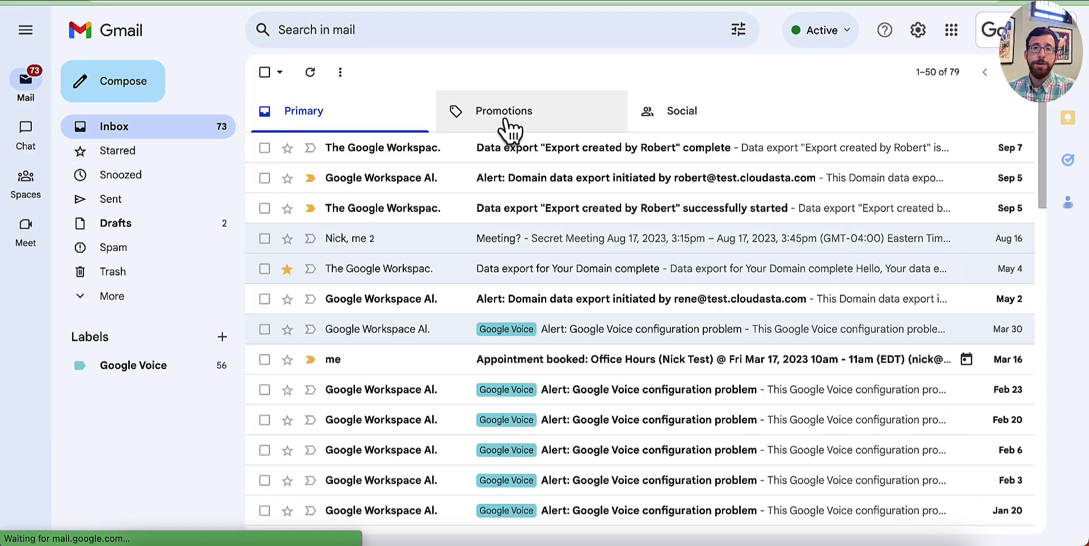
pyautogui.click(507, 127)
pyautogui.click(154, 103)
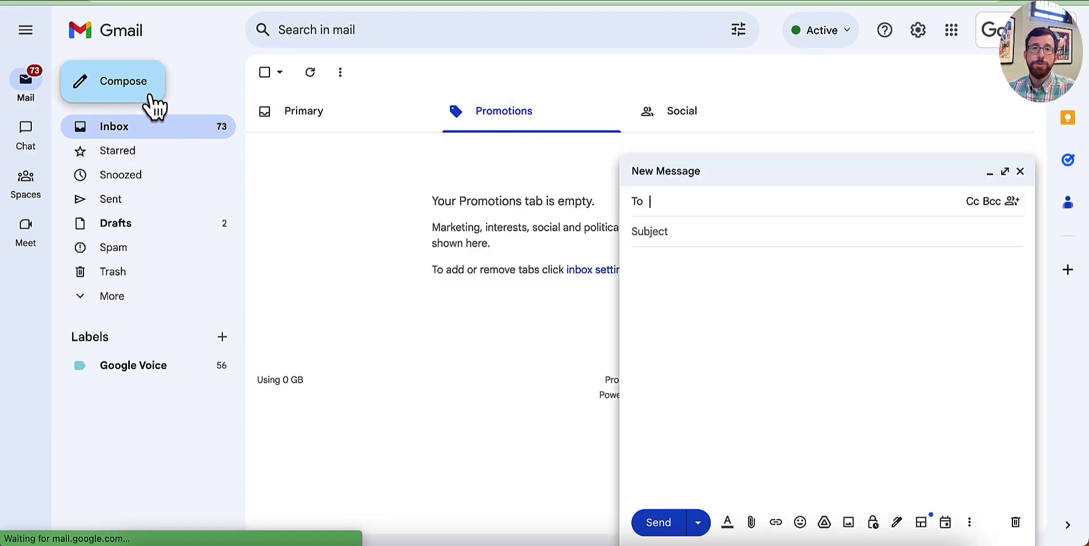
pyautogui.write('dev')
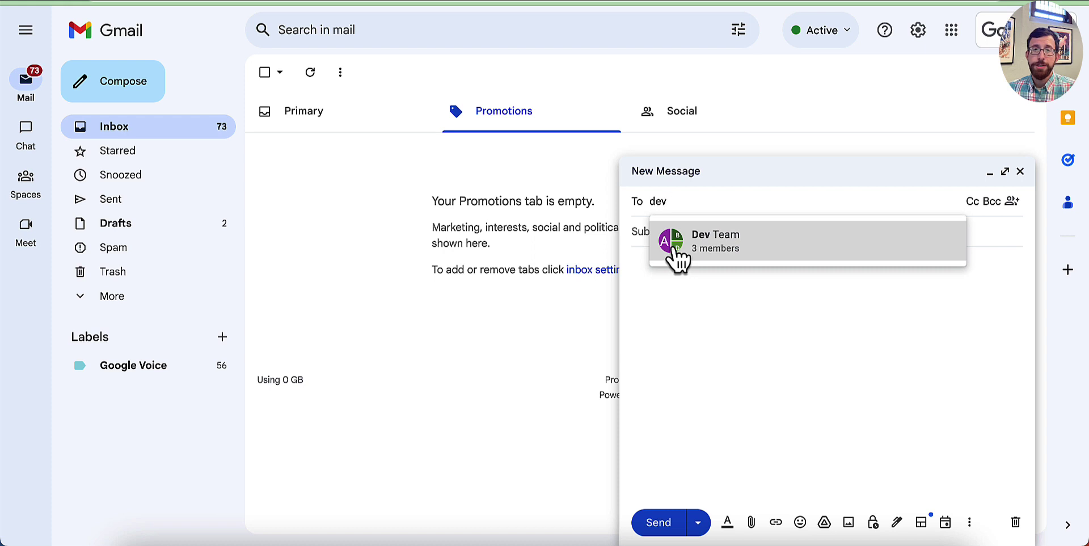
pyautogui.click(728, 249)
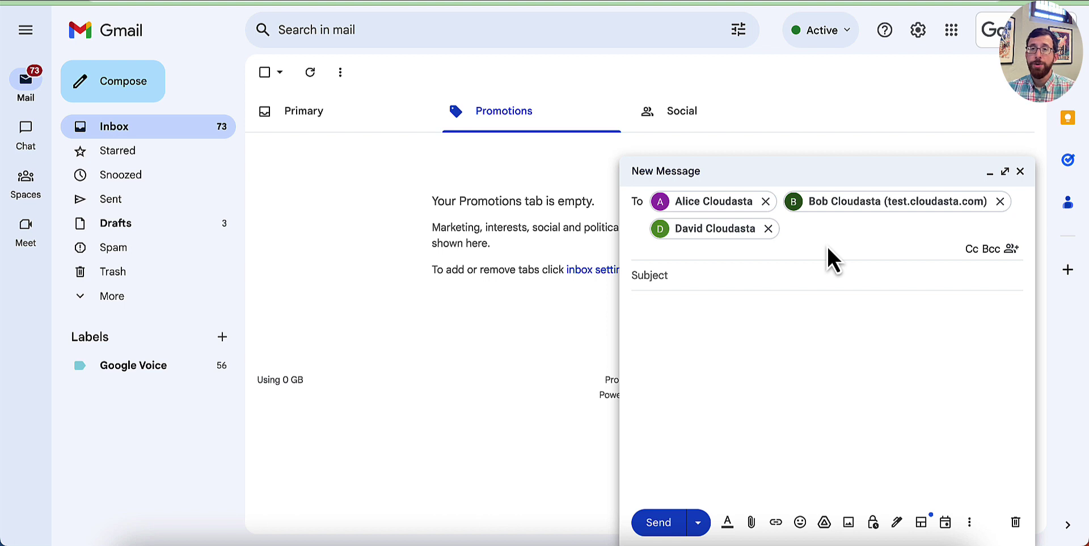
# Step: Replace the message's three To recipients with the second suggested contact matching the test account holder's first name
pyautogui.press('BackSpace')
pyautogui.press('BackSpace')
pyautogui.press('BackSpace')
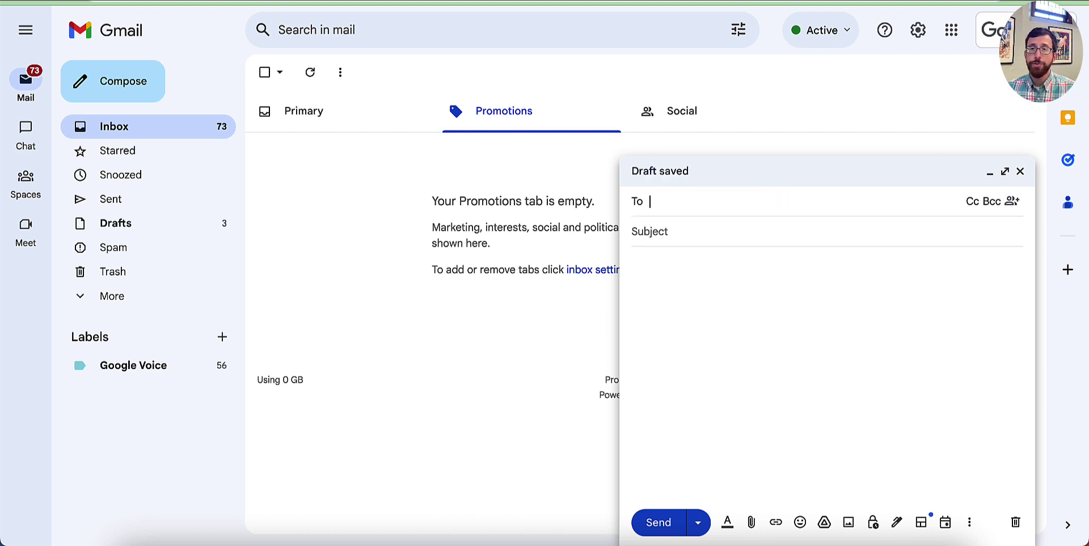
pyautogui.write('nick')
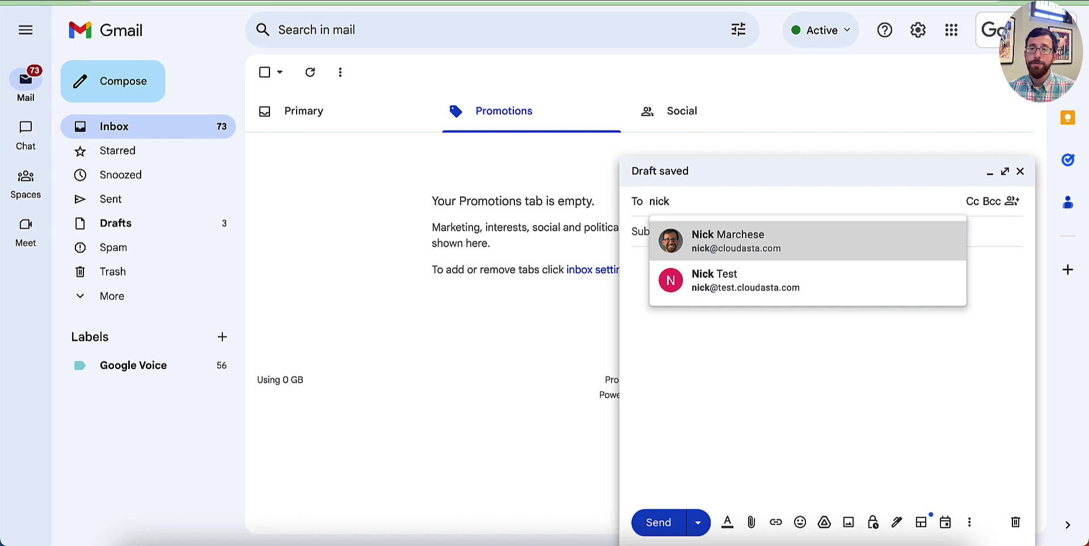
pyautogui.press('Down')
pyautogui.press('Return')
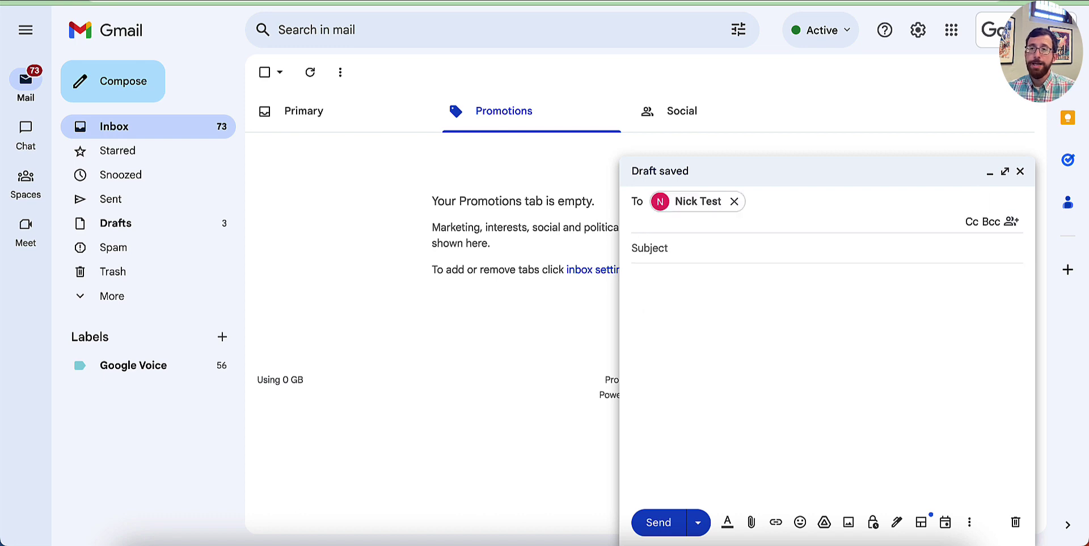
# Step: Add the Dev Team label's members as Cc recipients of the message
pyautogui.click(971, 222)
pyautogui.write('dev')
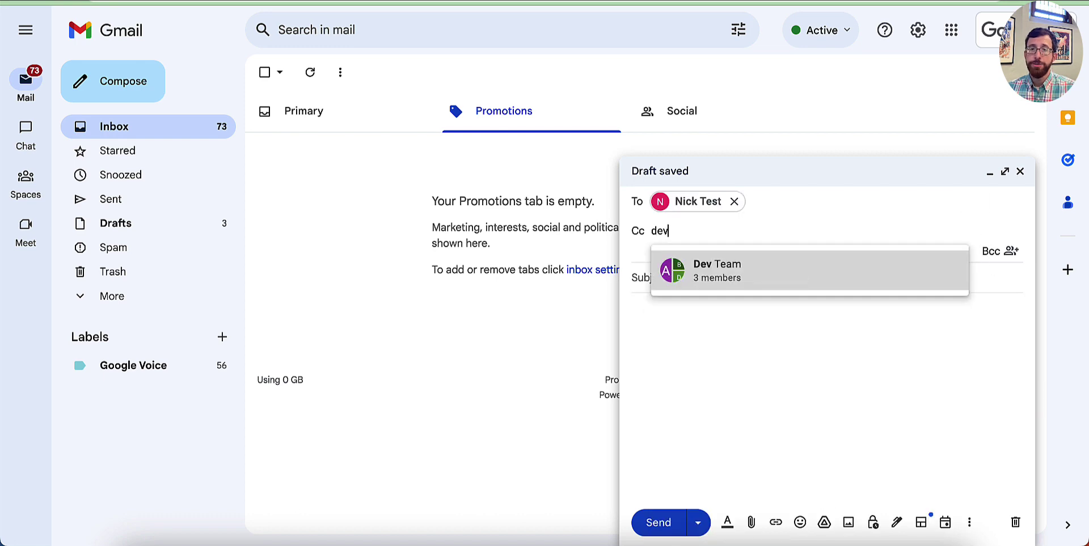
pyautogui.click(783, 282)
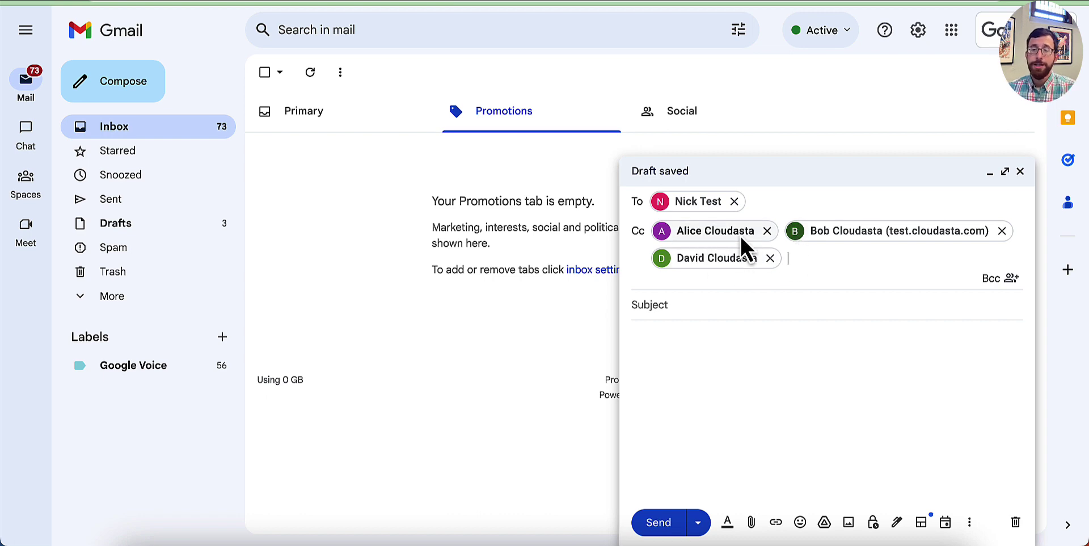
pyautogui.moveTo(742, 238); pyautogui.dragTo(729, 236)
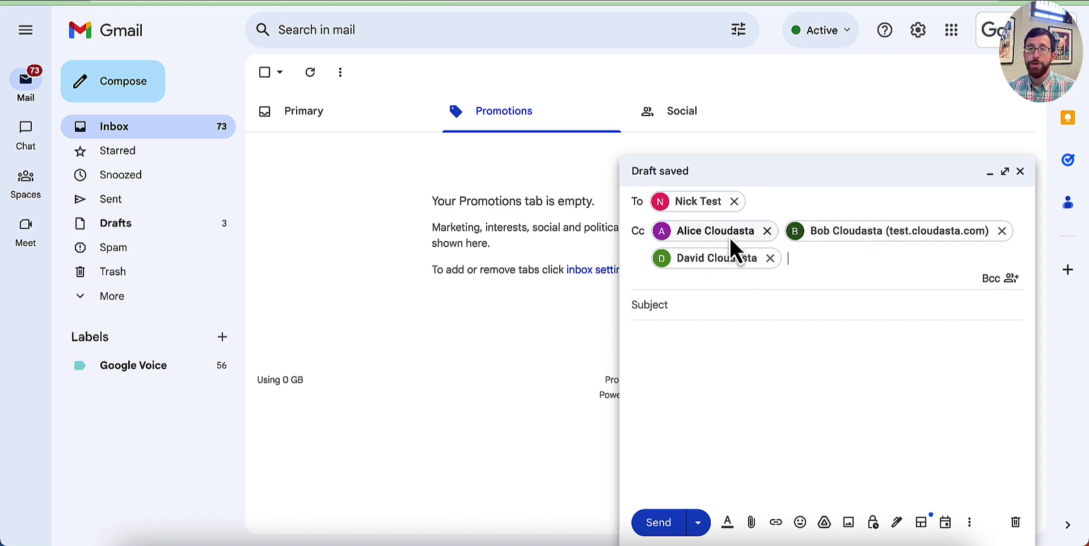
pyautogui.moveTo(729, 236)
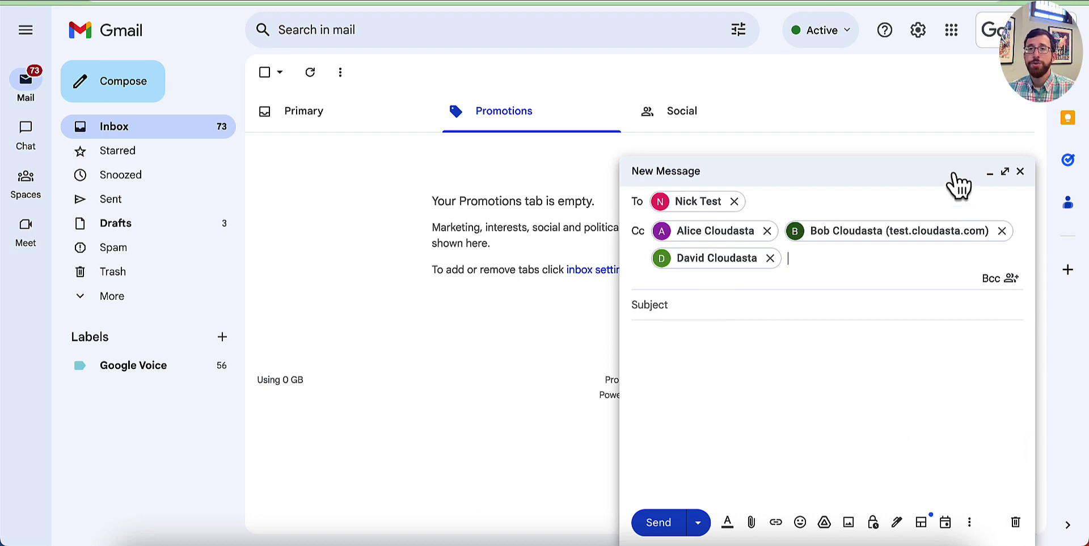
# Step: Switch to Google Groups, view the organization's full group list, and return to the account's own groups
pyautogui.click(952, 31)
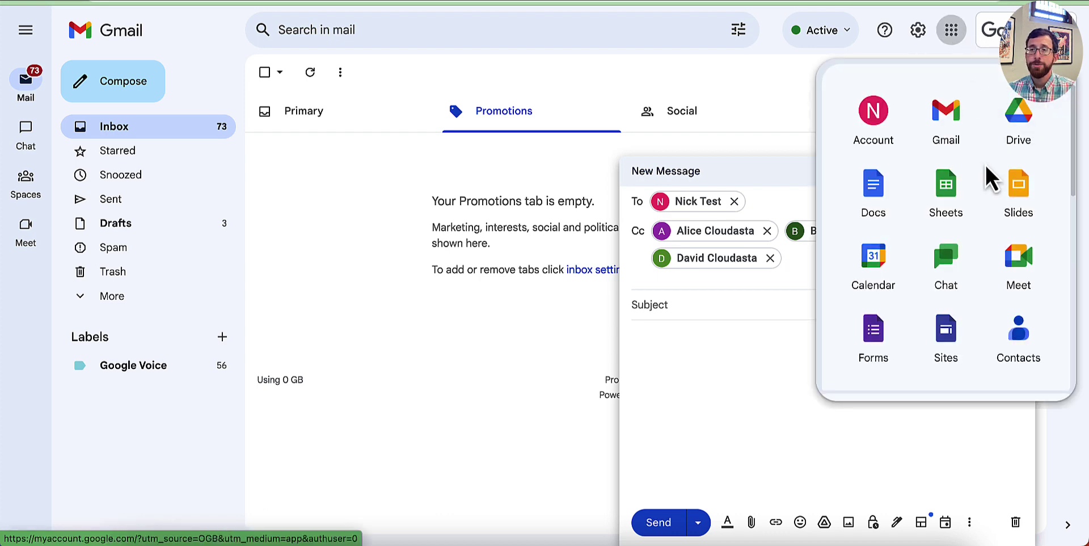
pyautogui.scroll(-5, 985, 163)
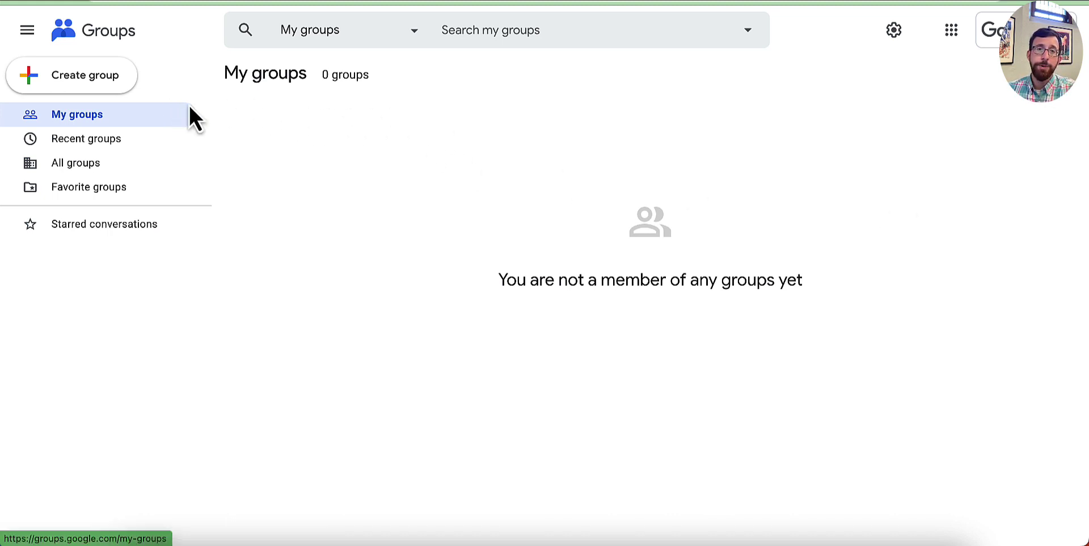
pyautogui.click(129, 165)
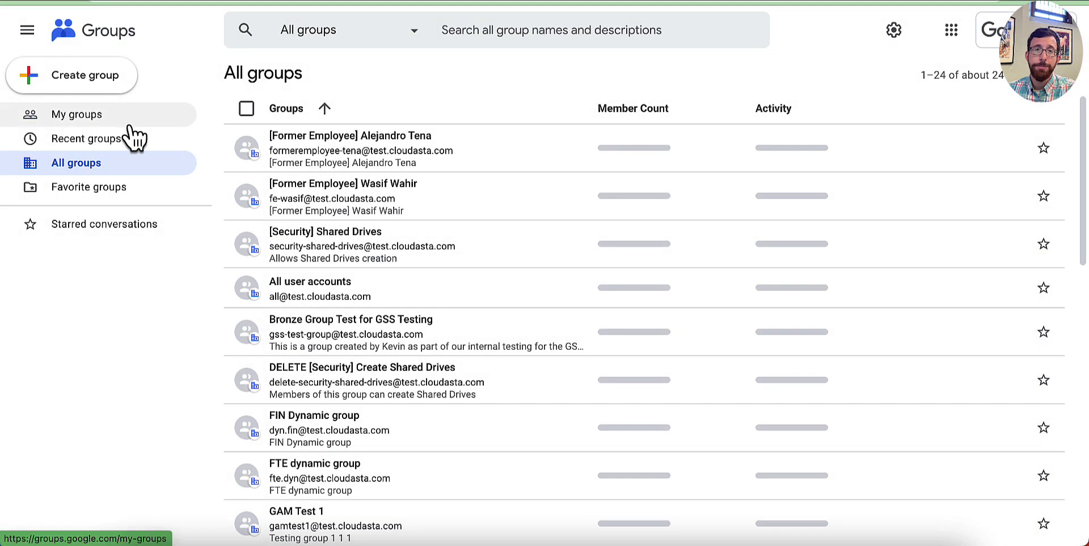
pyautogui.click(130, 122)
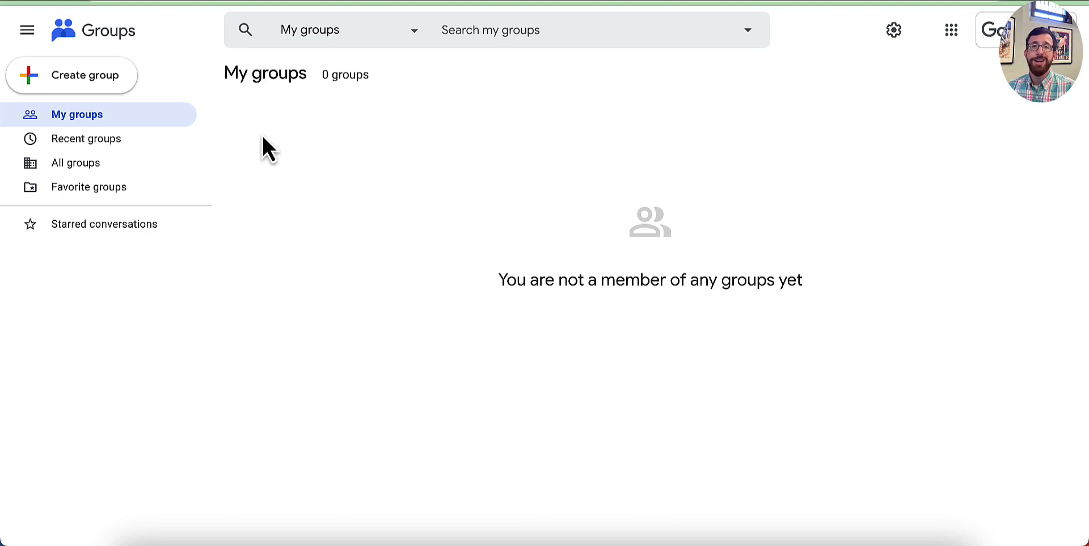
# Step: Start creating a group named with the account holder's first name in possessive form followed by "Beta", using the matching suggested group email
pyautogui.click(106, 79)
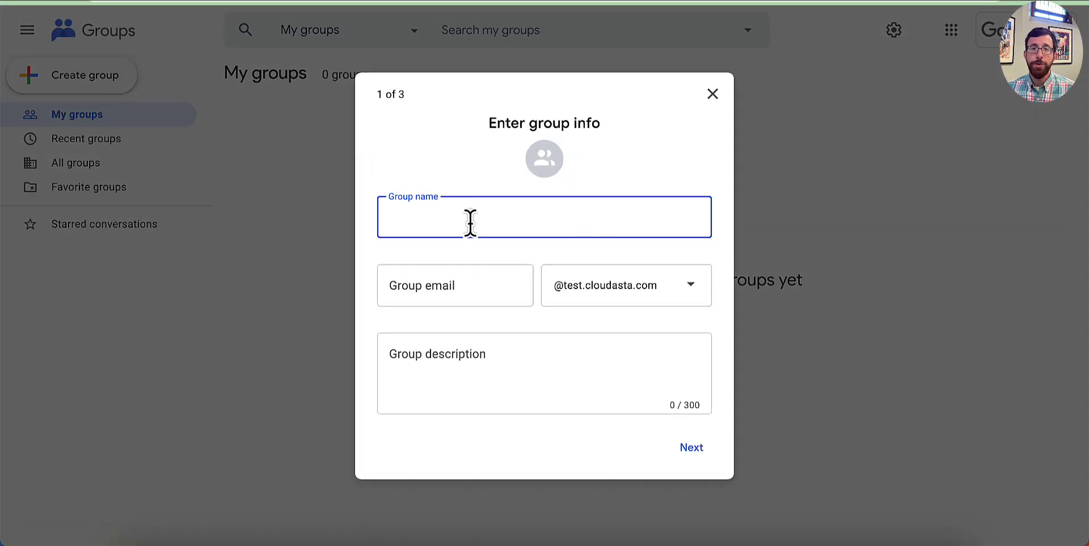
pyautogui.write('Nick')
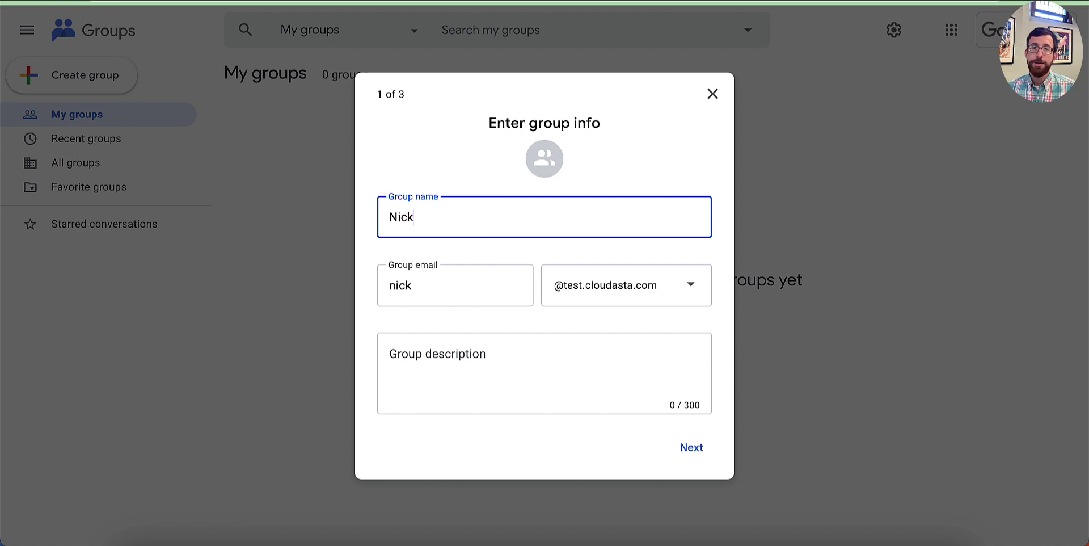
pyautogui.write("'s Testers")
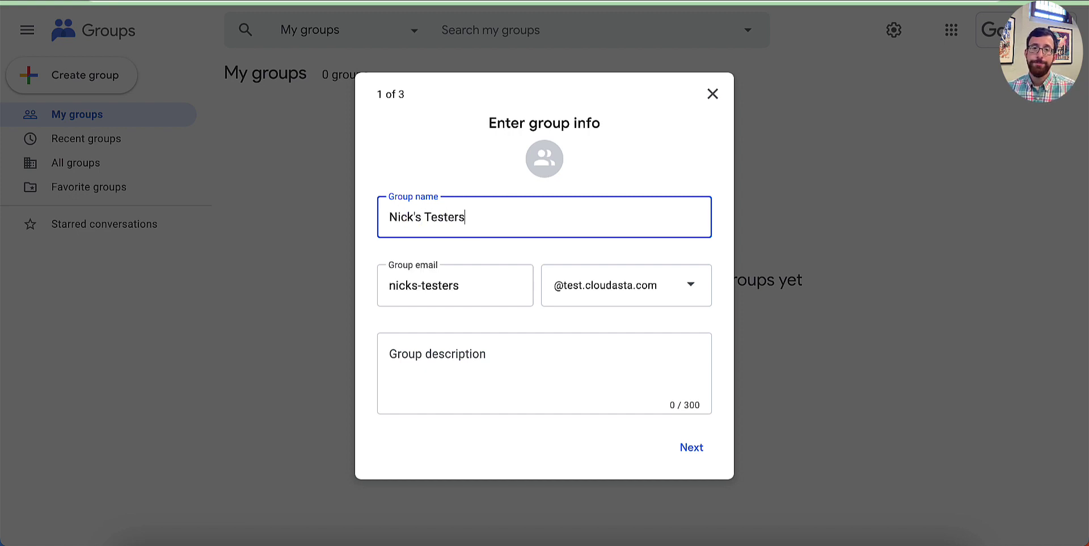
pyautogui.doubleClick(452, 219)
pyautogui.write('Beta')
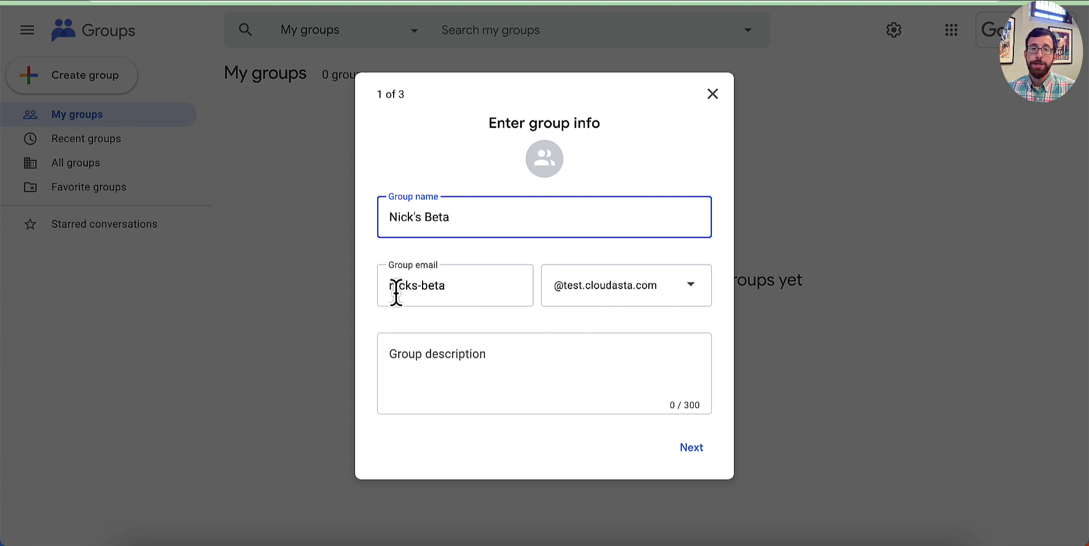
pyautogui.moveTo(453, 218); pyautogui.dragTo(390, 221)
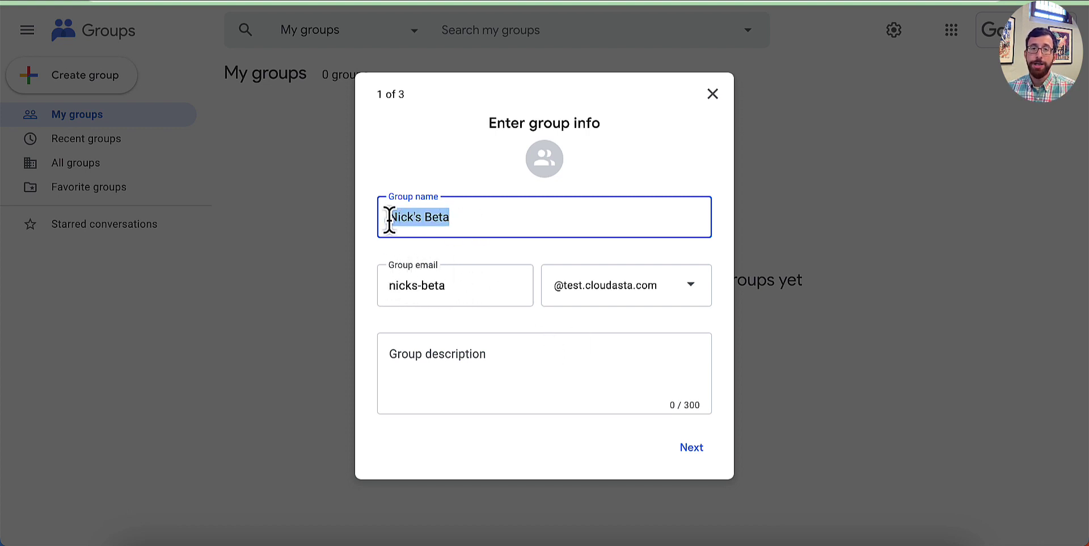
pyautogui.moveTo(478, 298); pyautogui.dragTo(362, 289)
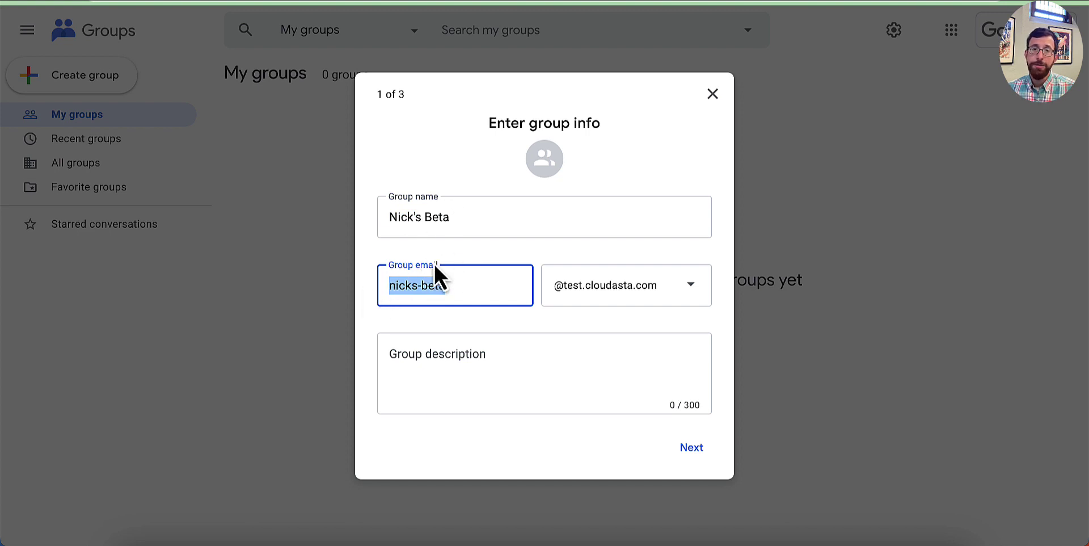
pyautogui.click(464, 287)
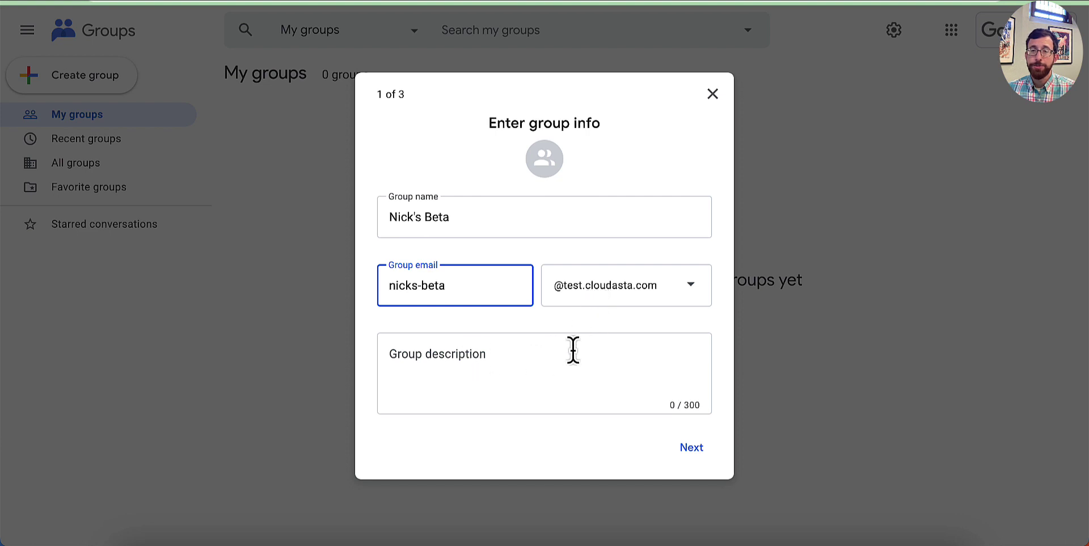
# Step: Give the group the description "This is for beta testers only." and continue to the privacy settings
pyautogui.click(592, 374)
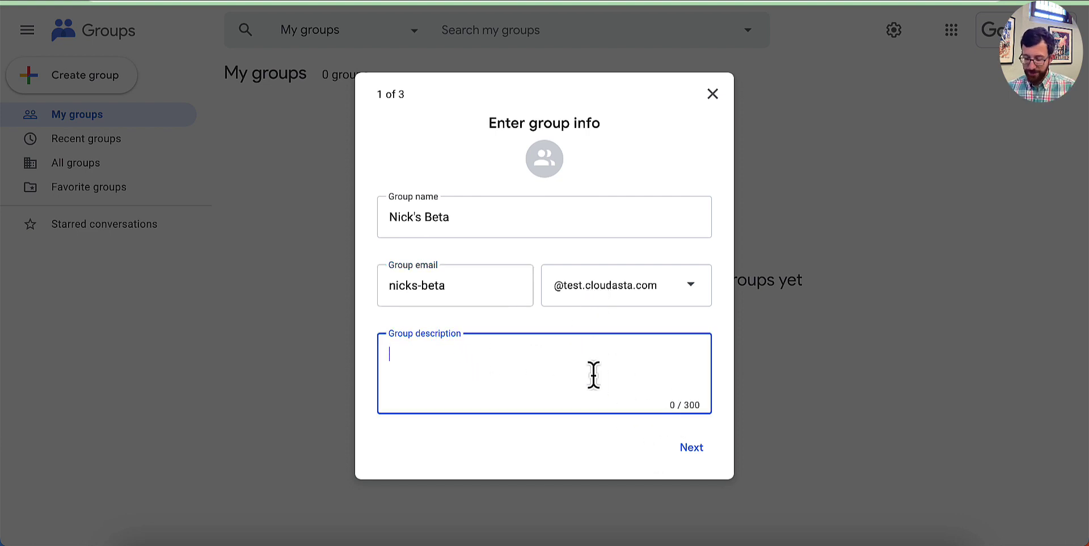
pyautogui.write('This is for beta')
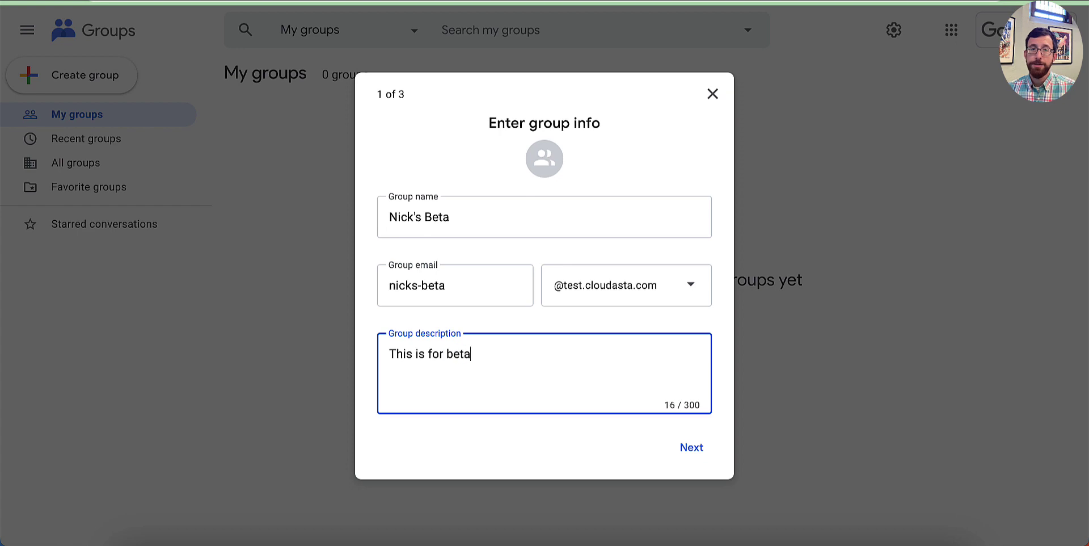
pyautogui.write(' testirs only.')
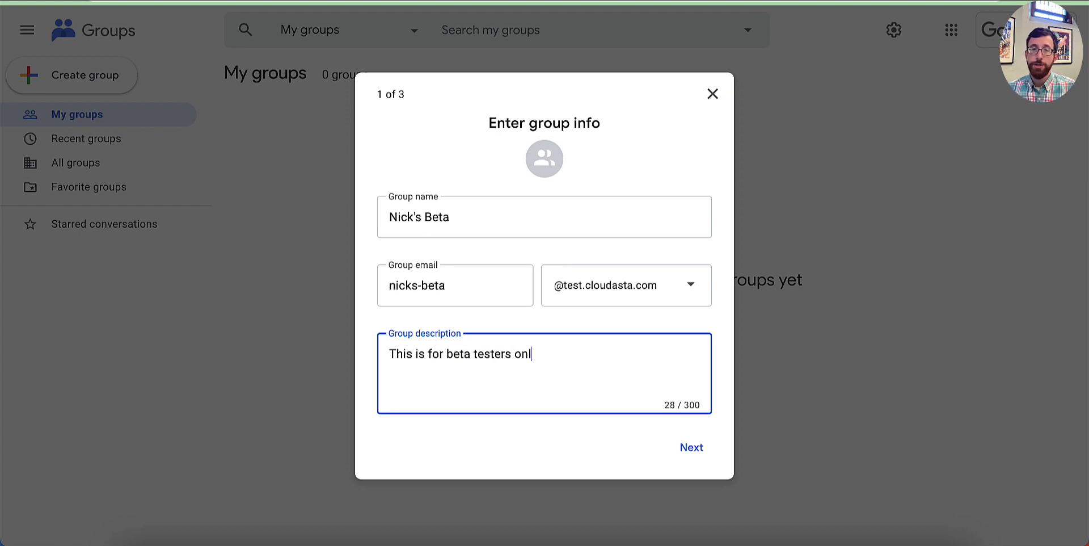
pyautogui.click(697, 447)
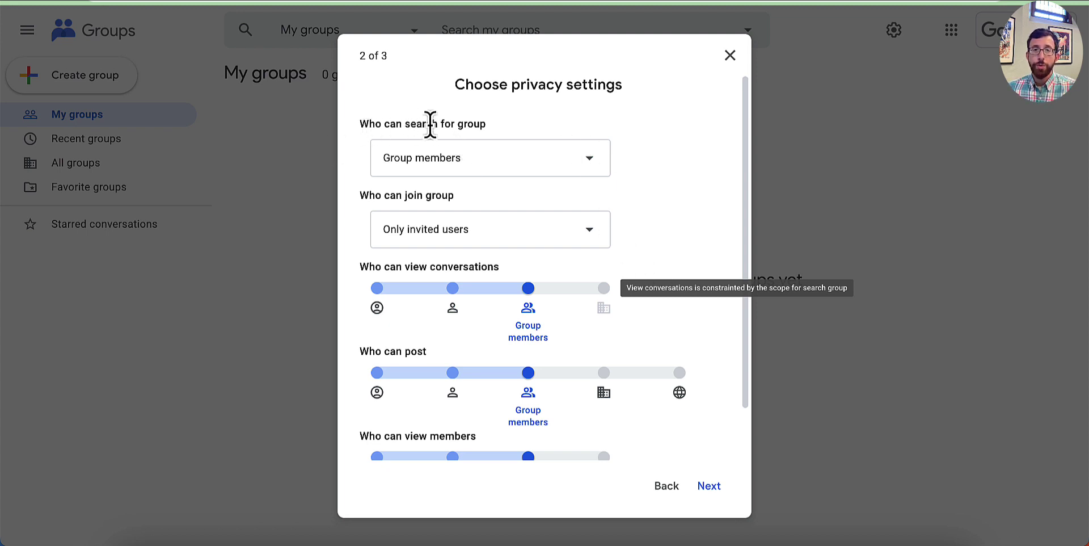
# Step: Let the entire organization search for the group and restrict joining to only invited users
pyautogui.click(500, 174)
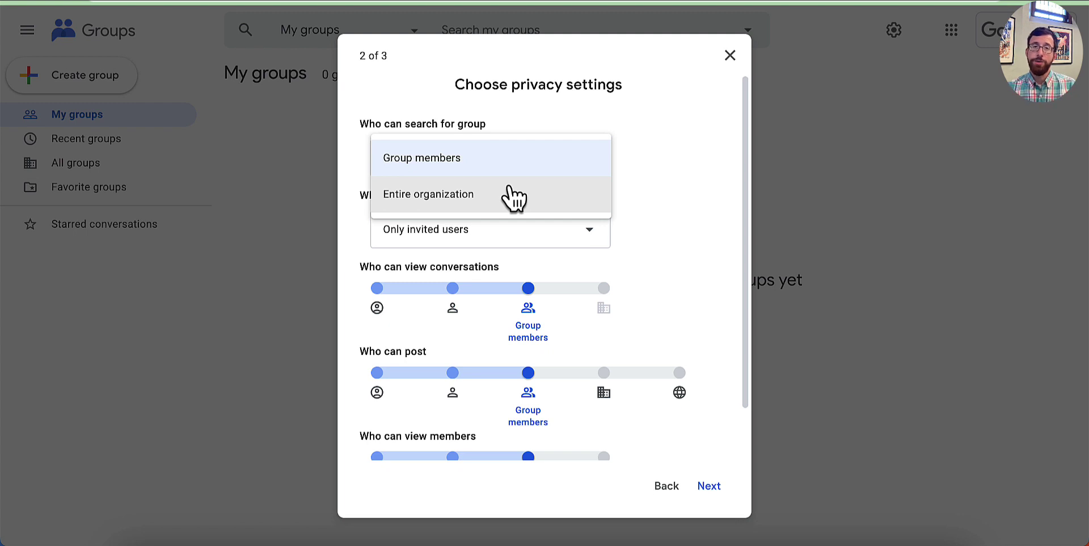
pyautogui.click(517, 166)
pyautogui.click(564, 169)
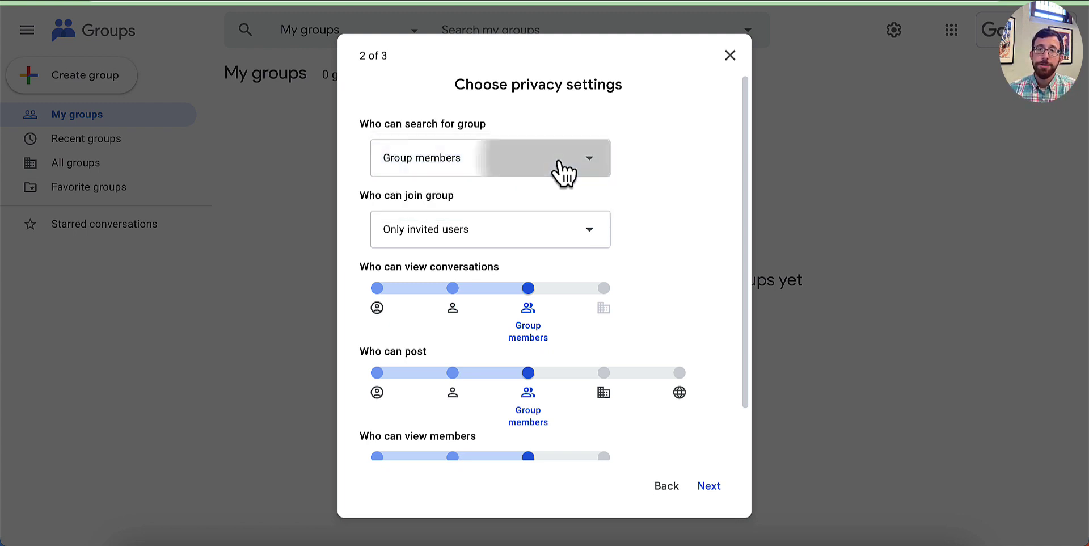
pyautogui.click(570, 198)
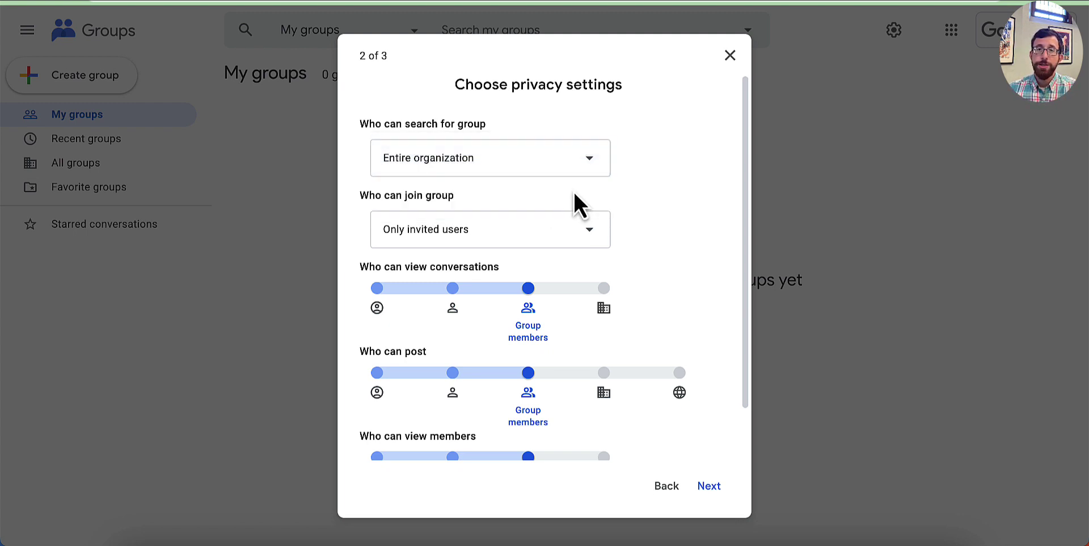
pyautogui.click(513, 243)
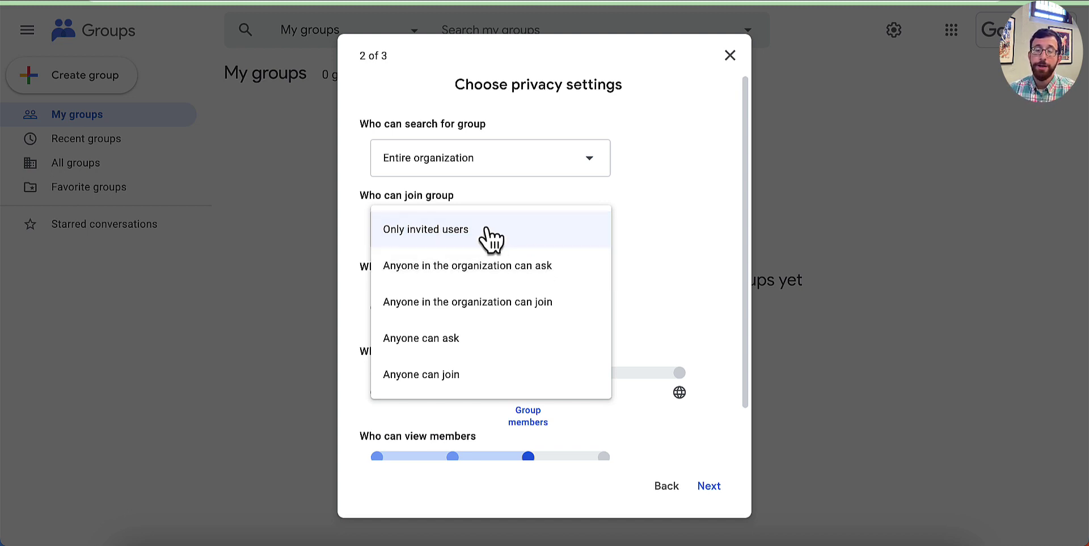
pyautogui.click(562, 233)
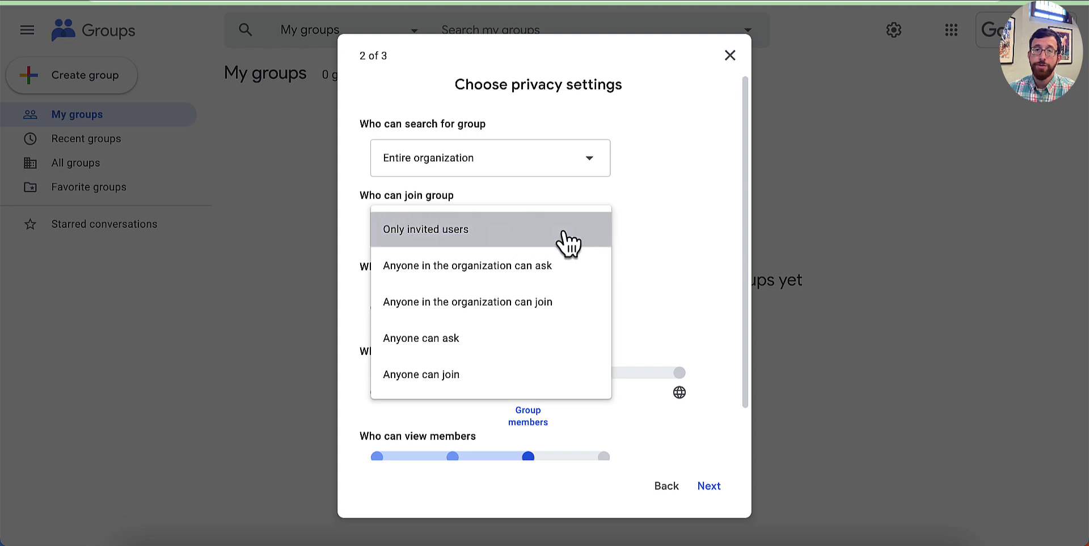
# Step: Allow anyone on the web to post and the entire organization to view members, and continue to adding members
pyautogui.scroll(-1, 646, 257)
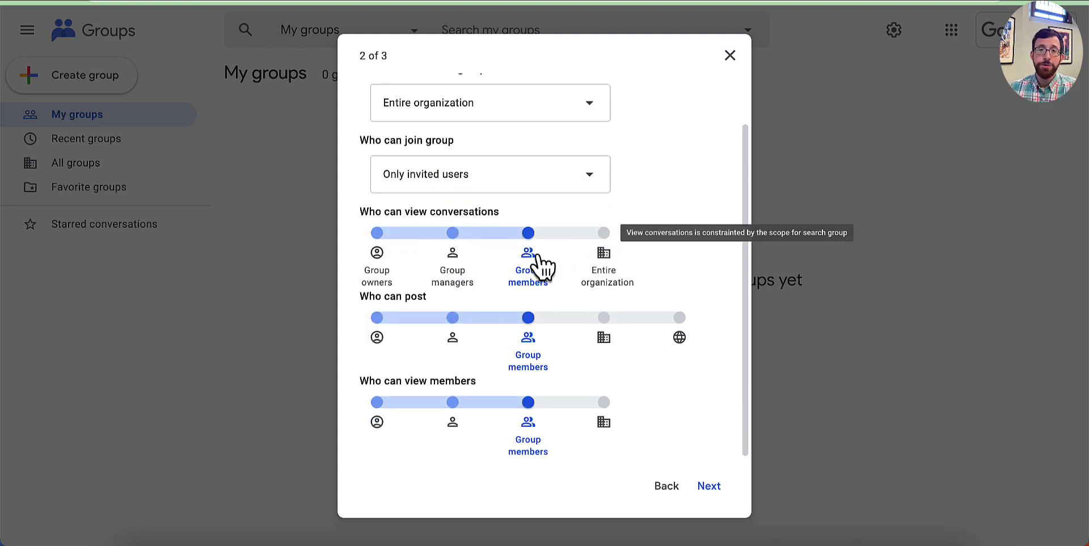
pyautogui.scroll(1, 536, 263)
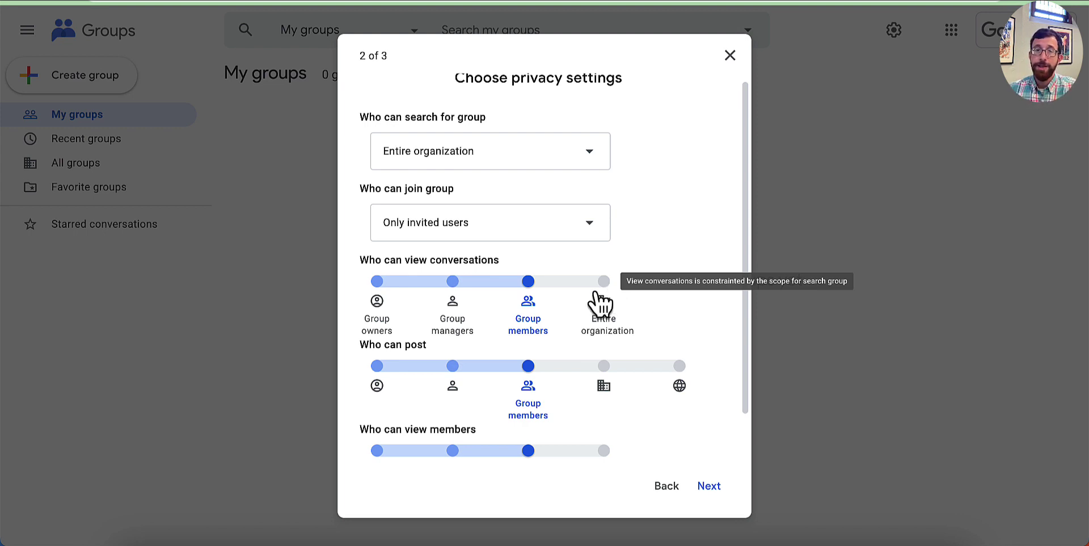
pyautogui.scroll(-1, 593, 302)
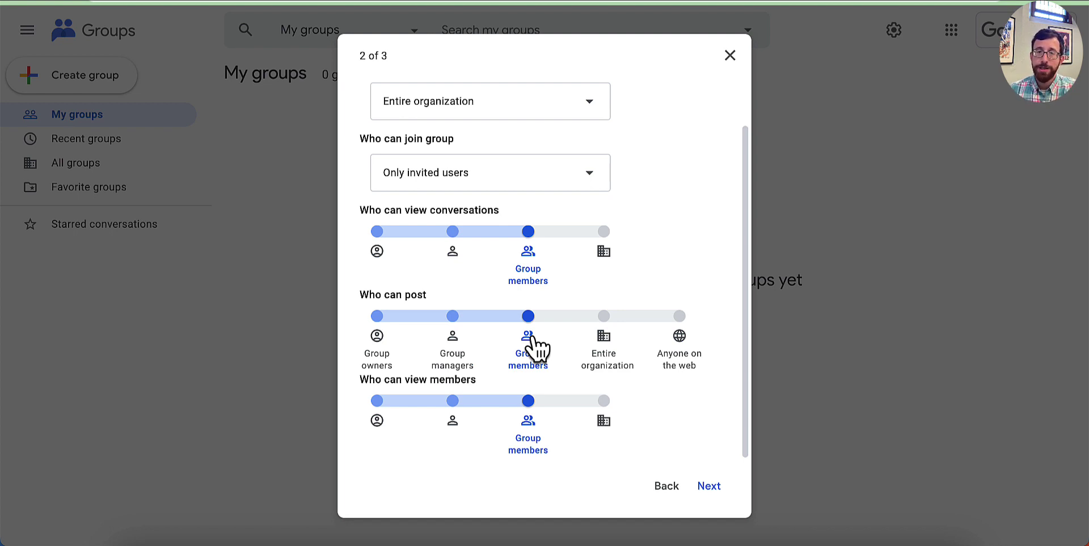
pyautogui.click(604, 335)
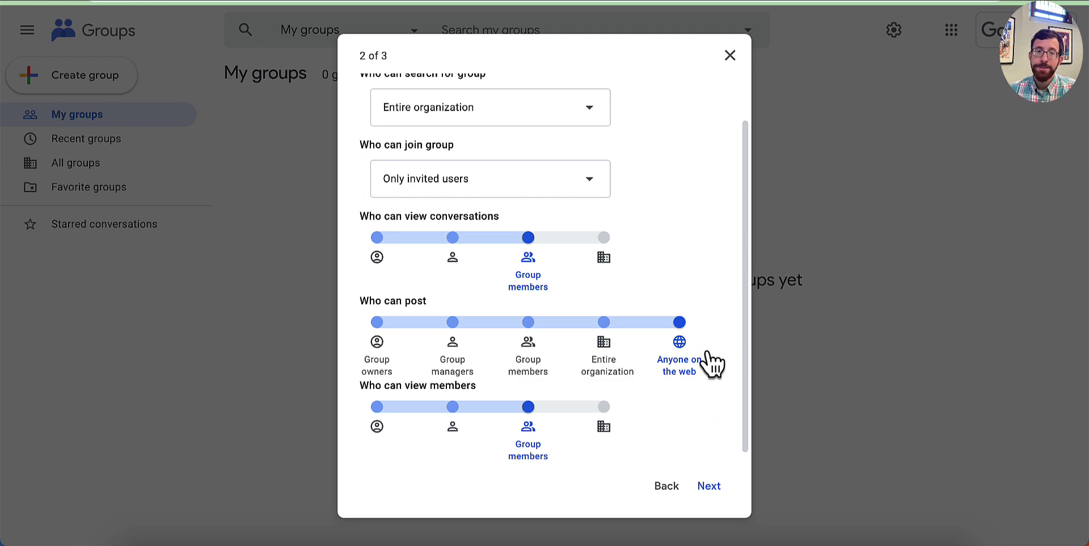
pyautogui.scroll(-1, 709, 380)
pyautogui.moveTo(555, 450)
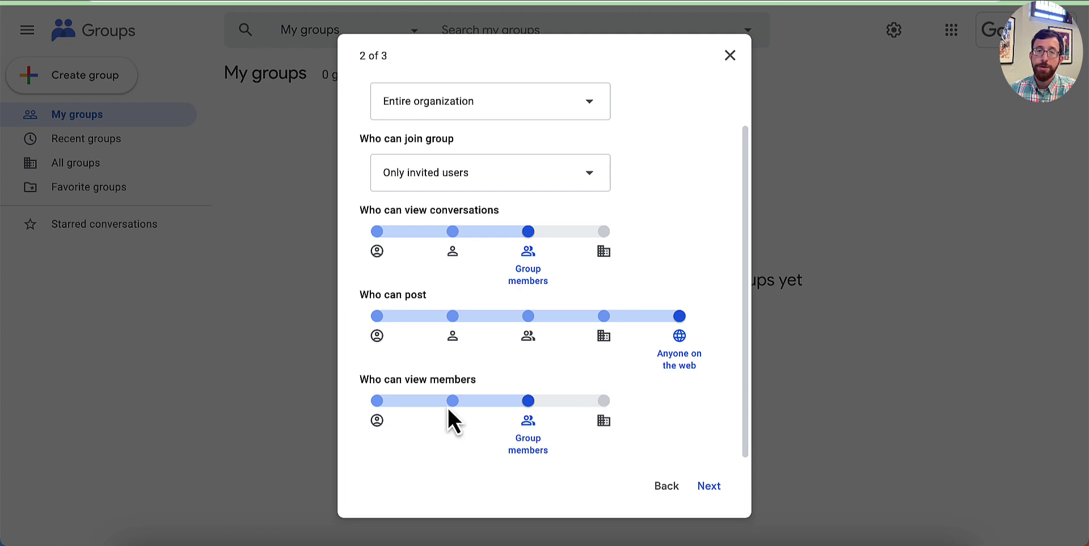
pyautogui.moveTo(606, 410)
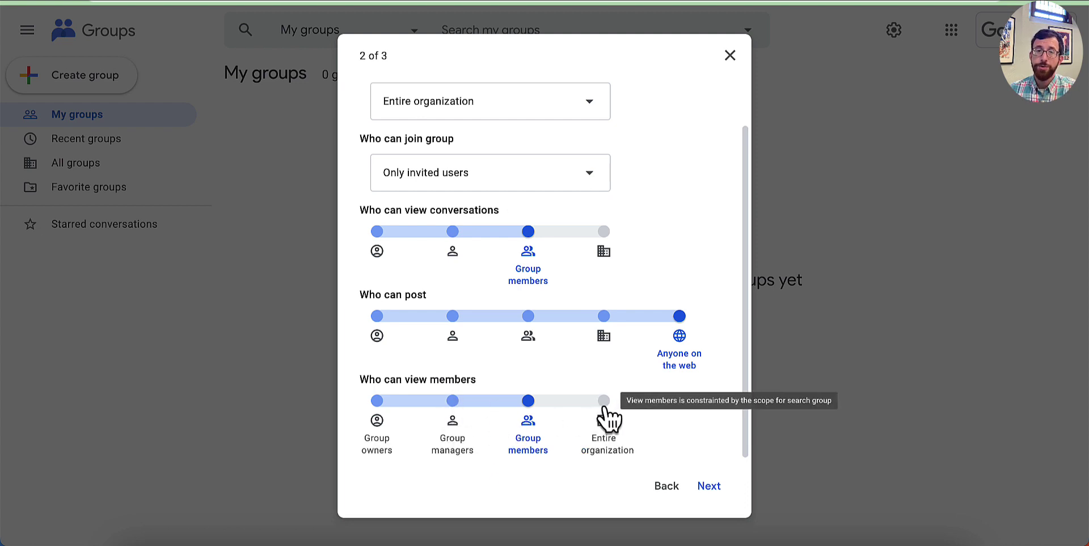
pyautogui.click(605, 404)
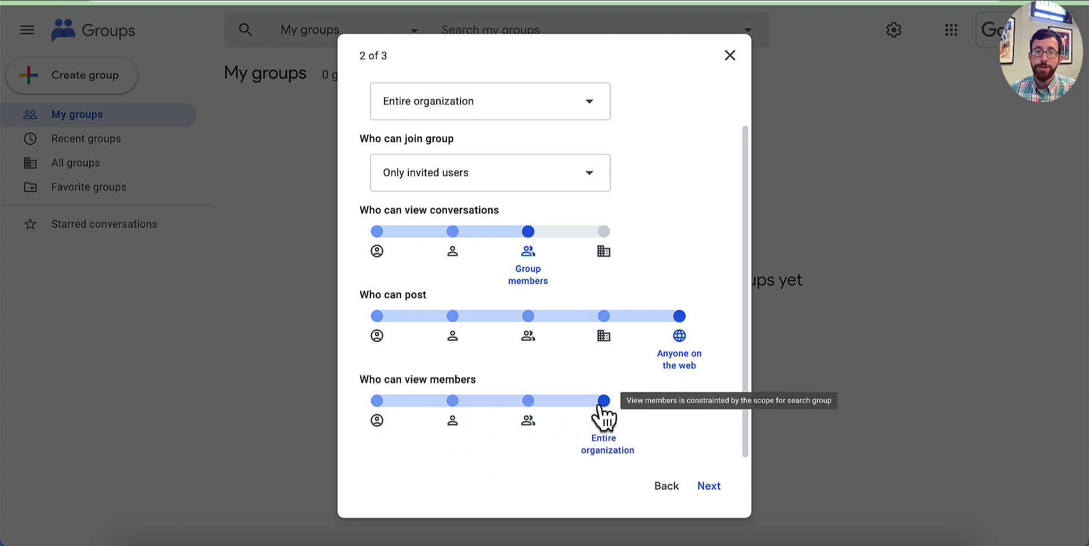
pyautogui.click(701, 483)
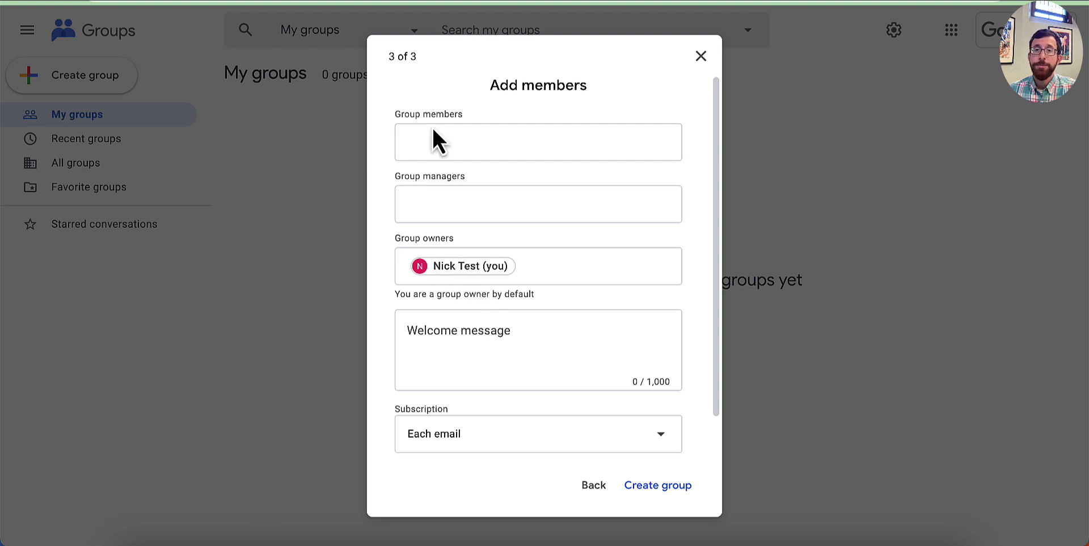
# Step: Add one test.cloudasta.com contact as a group member and another as a group manager, using the first suggested match for each
pyautogui.click(471, 141)
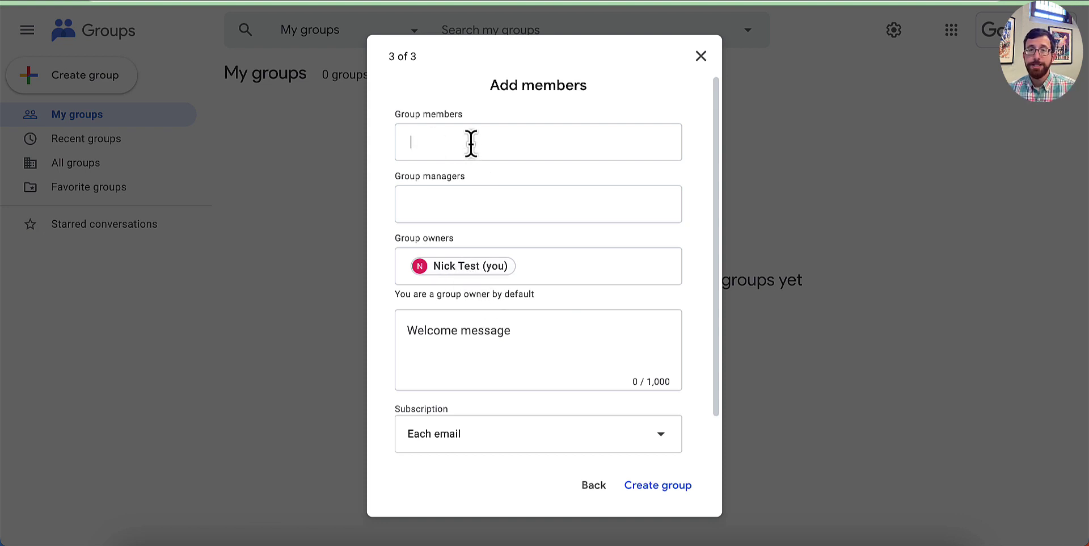
pyautogui.write('bob')
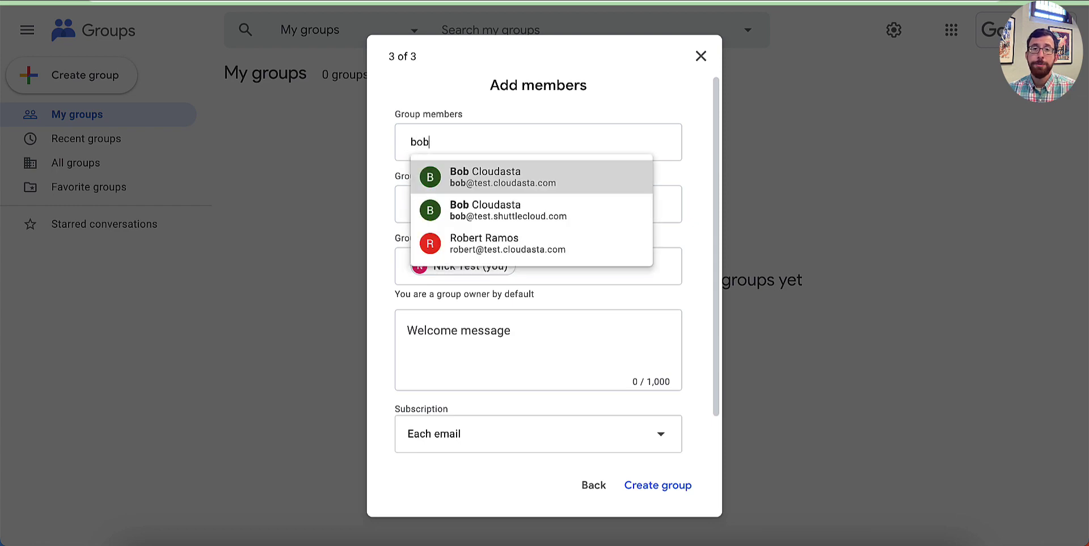
pyautogui.press('Return')
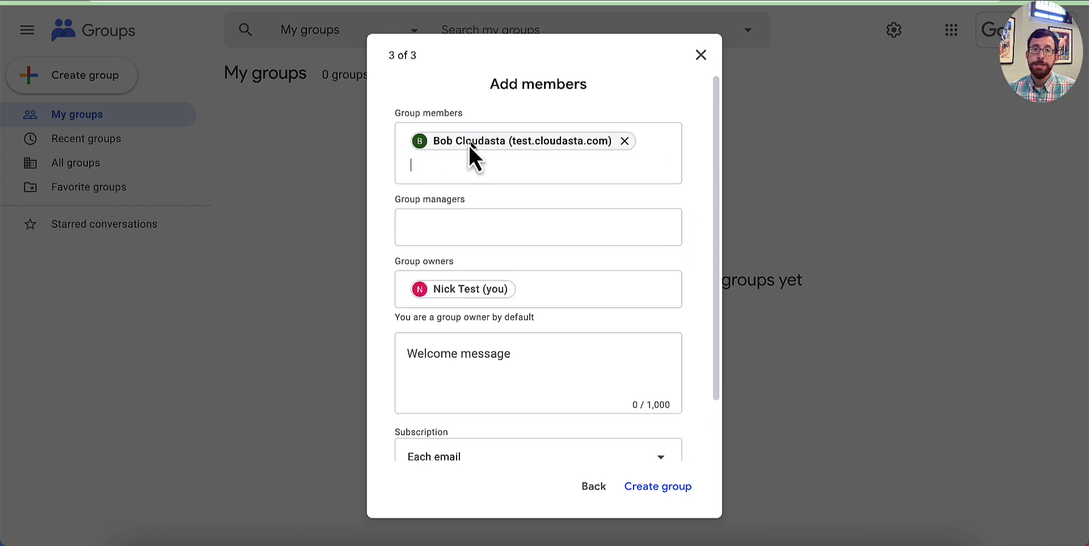
pyautogui.click(488, 225)
pyautogui.write('carol')
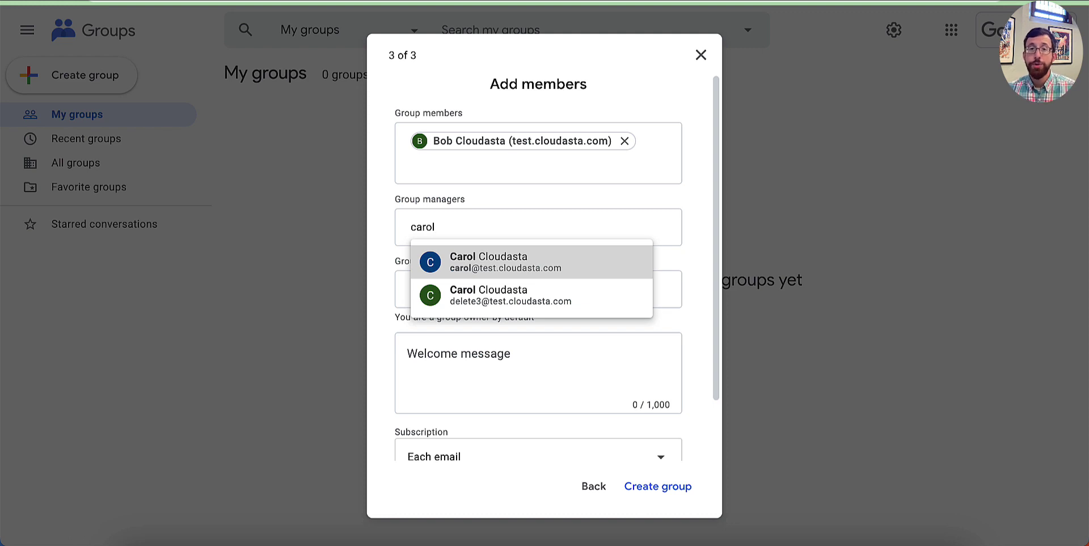
pyautogui.press('Return')
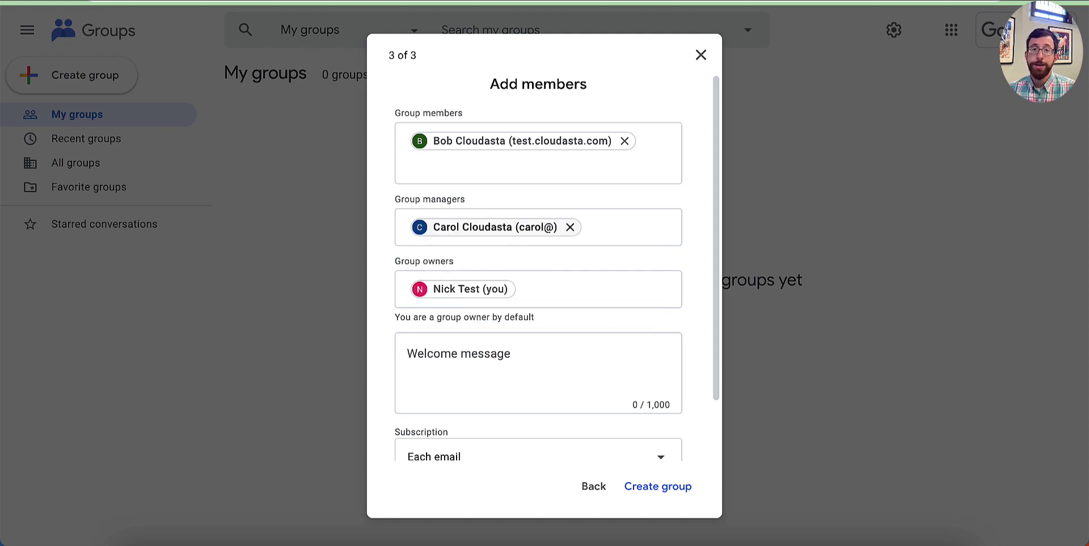
# Step: Create the group with the subscription kept at Each email, and go to the new group's page
pyautogui.scroll(-2, 556, 251)
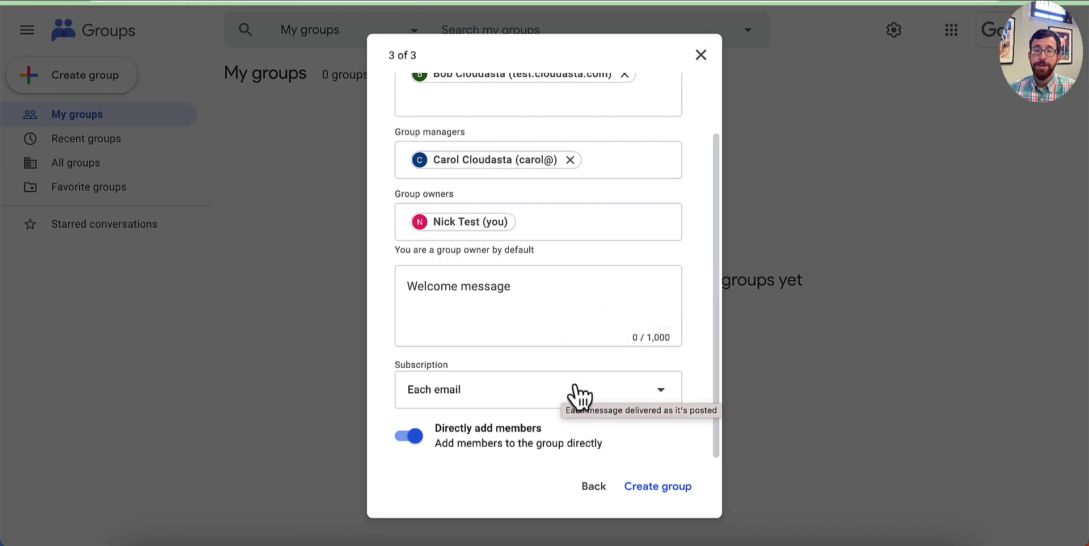
pyautogui.click(576, 387)
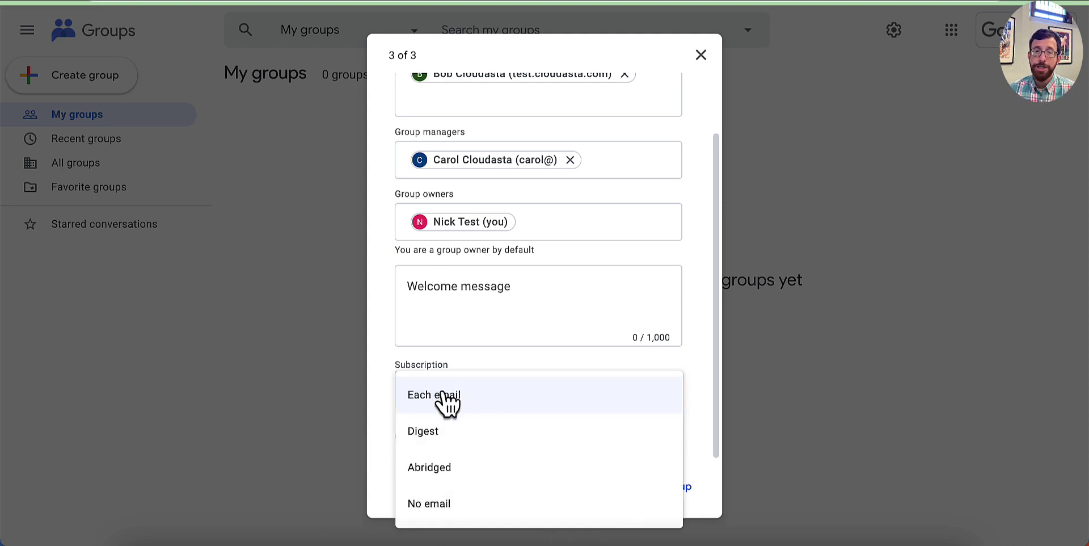
pyautogui.click(529, 403)
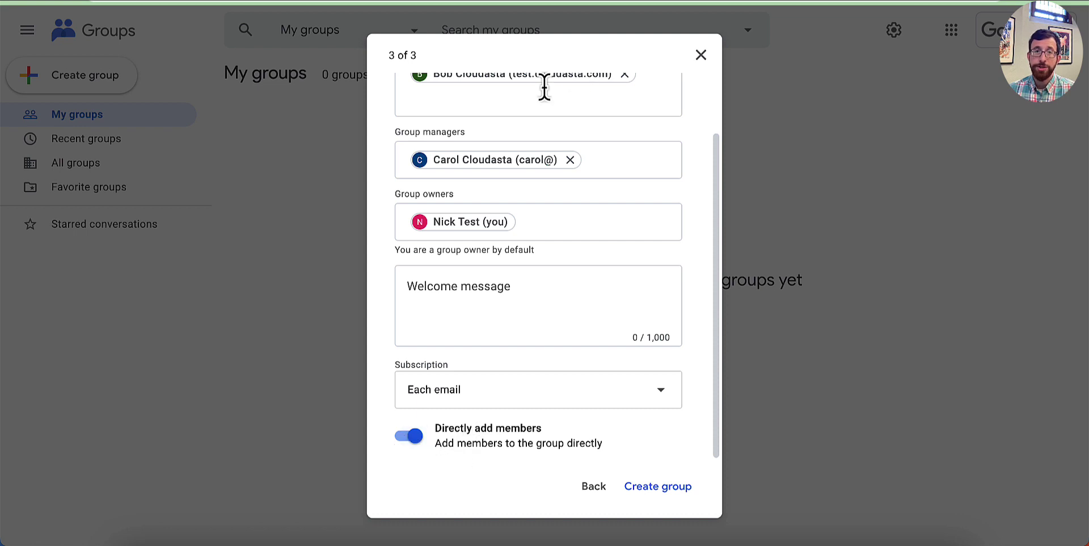
pyautogui.scroll(3, 514, 284)
pyautogui.scroll(-1, 527, 284)
pyautogui.scroll(-1, 527, 284)
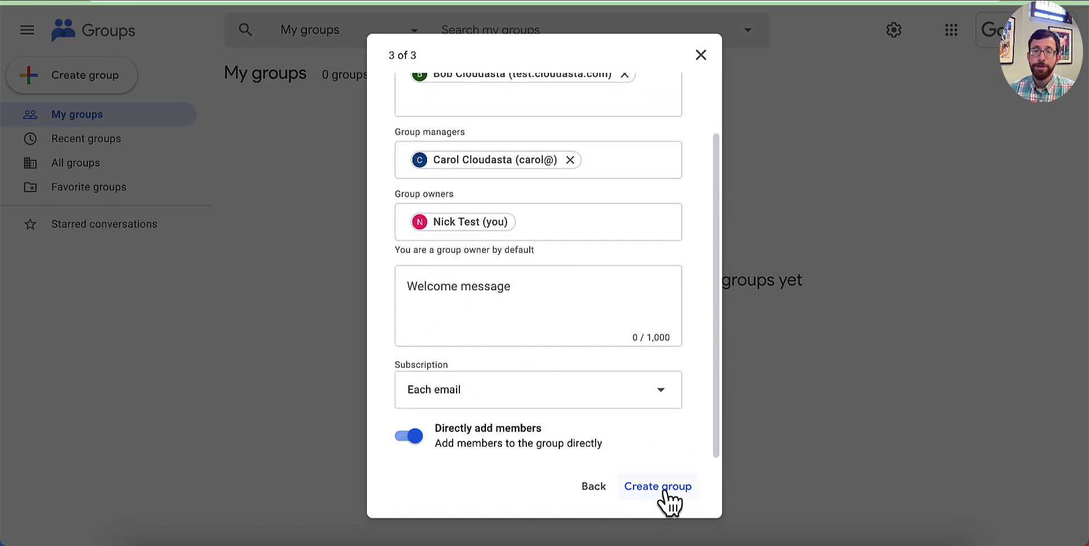
pyautogui.click(685, 486)
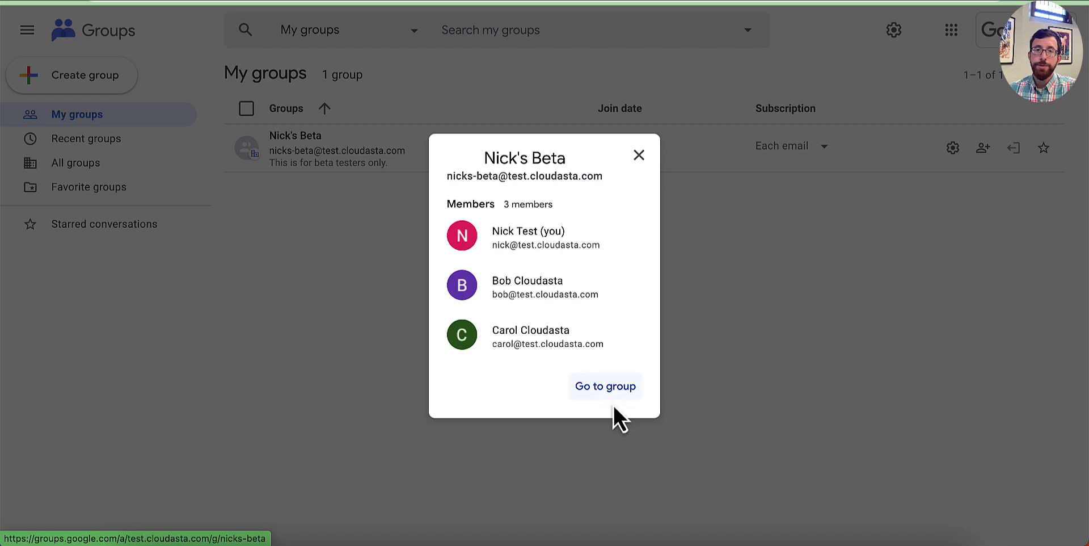
pyautogui.click(612, 391)
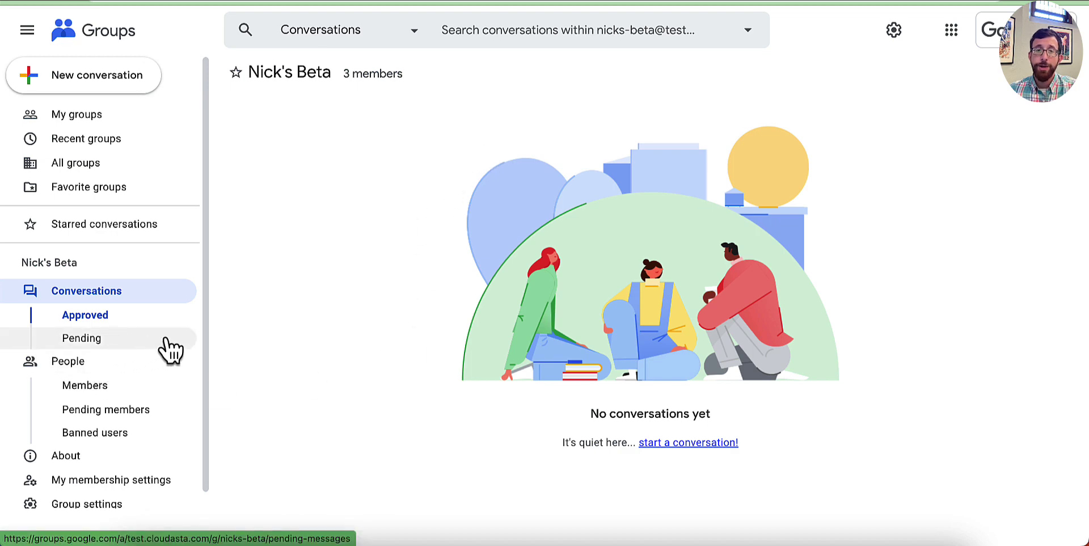
# Step: Review the new group's member list and pending members, and open the personal membership settings
pyautogui.click(136, 352)
pyautogui.click(114, 387)
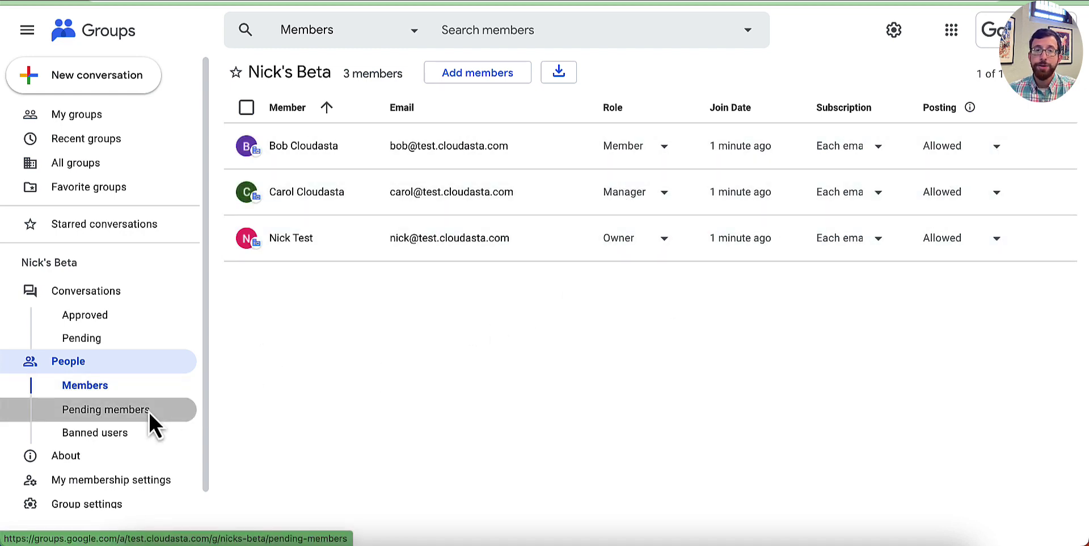
pyautogui.click(151, 410)
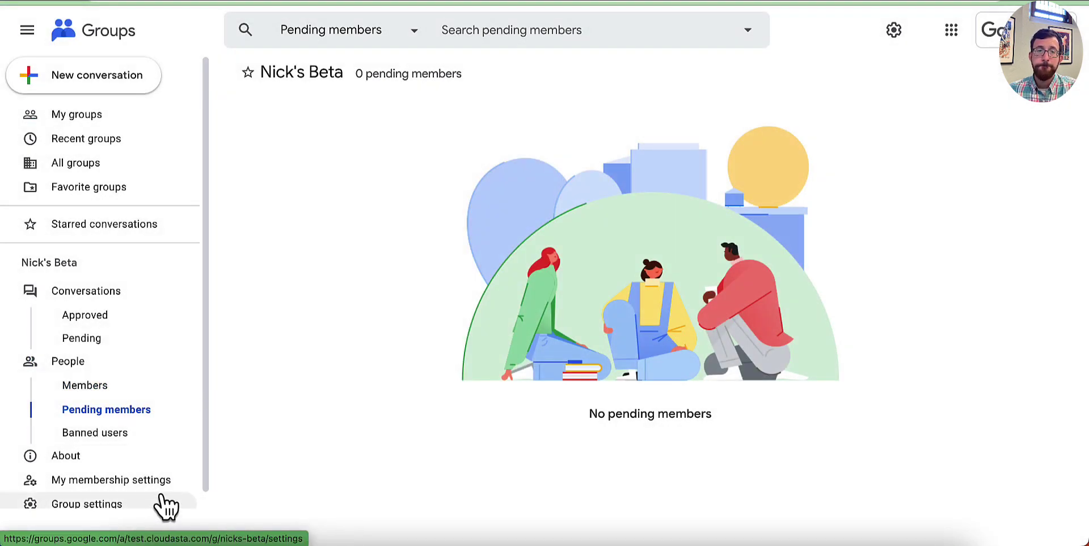
pyautogui.scroll(-1, 164, 499)
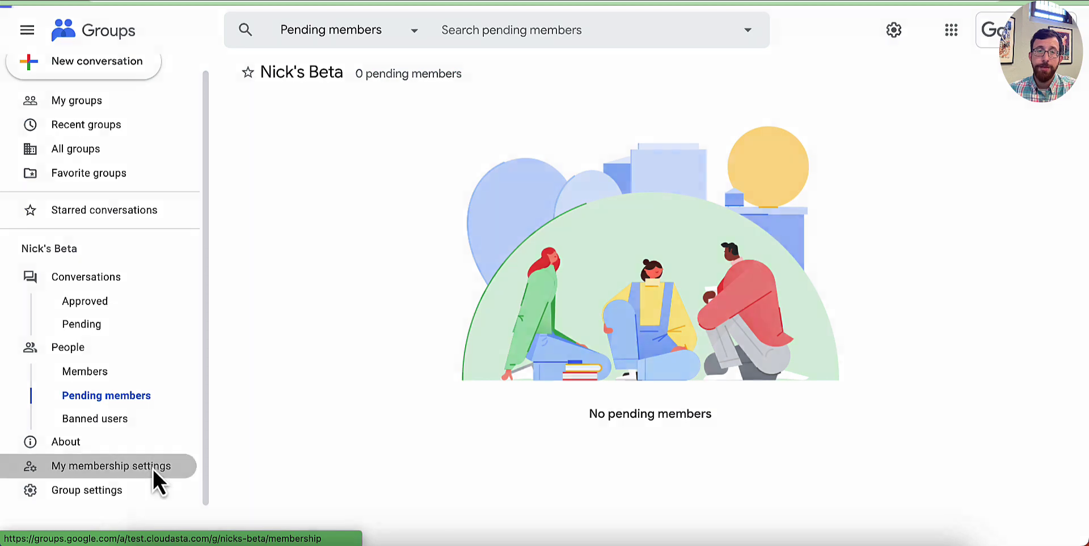
pyautogui.click(152, 467)
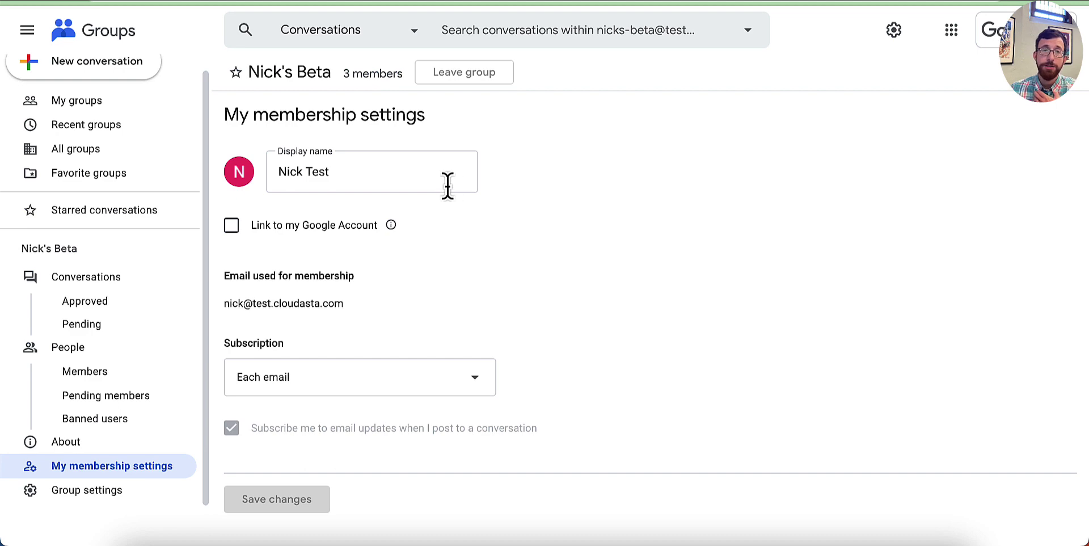
# Step: Open the group settings and review the general options, from additional features and shared labels to who can see and join the group
pyautogui.click(119, 492)
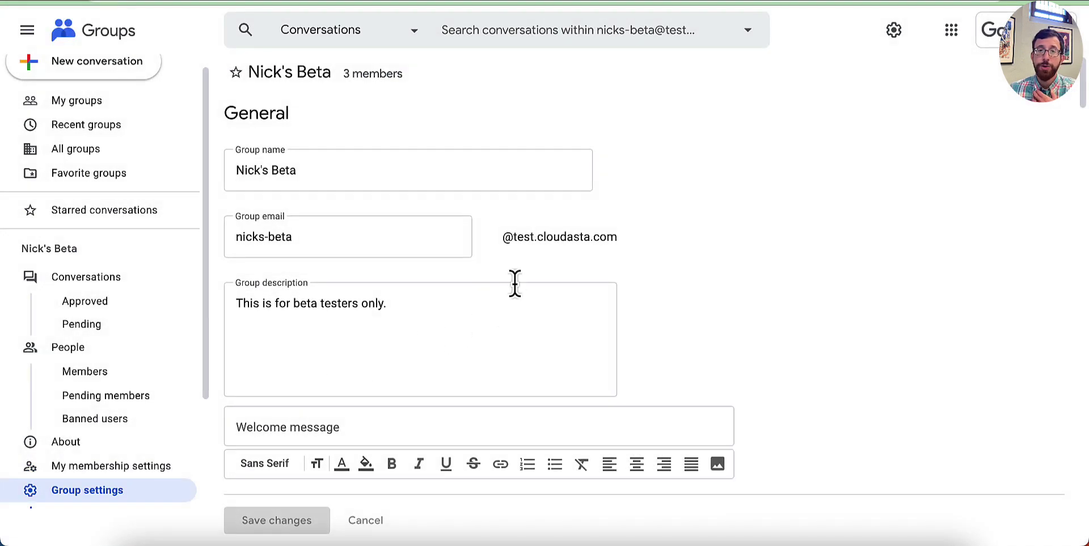
pyautogui.scroll(-2, 514, 282)
pyautogui.scroll(-9, 515, 283)
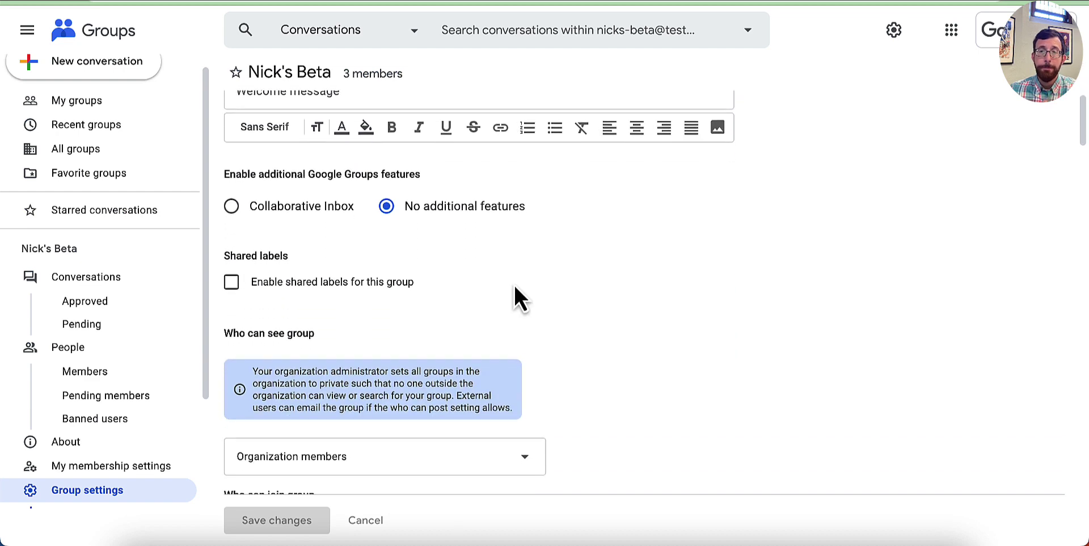
pyautogui.scroll(1, 513, 287)
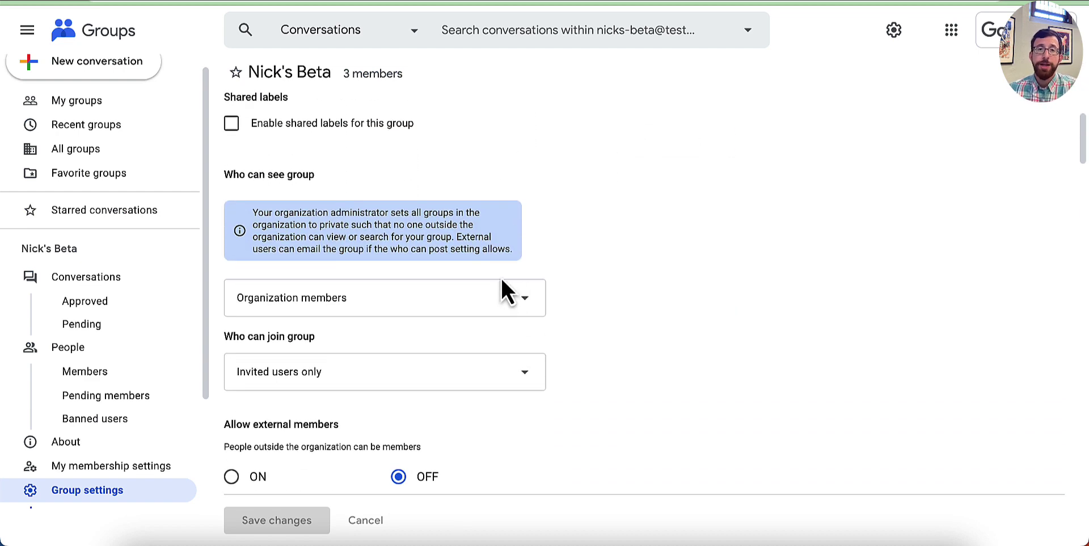
pyautogui.scroll(-1, 523, 271)
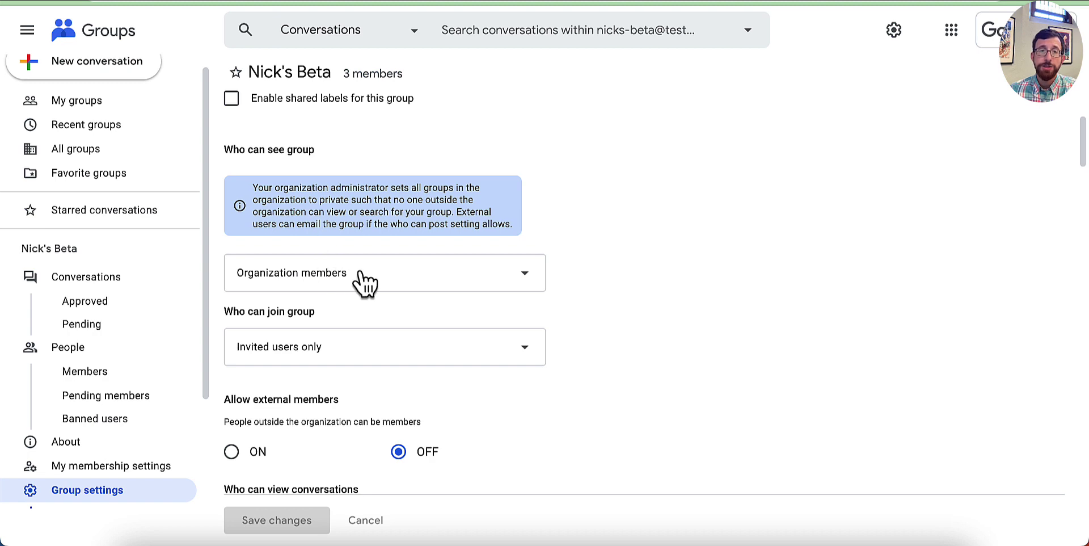
pyautogui.scroll(-1, 352, 280)
pyautogui.scroll(-1, 338, 323)
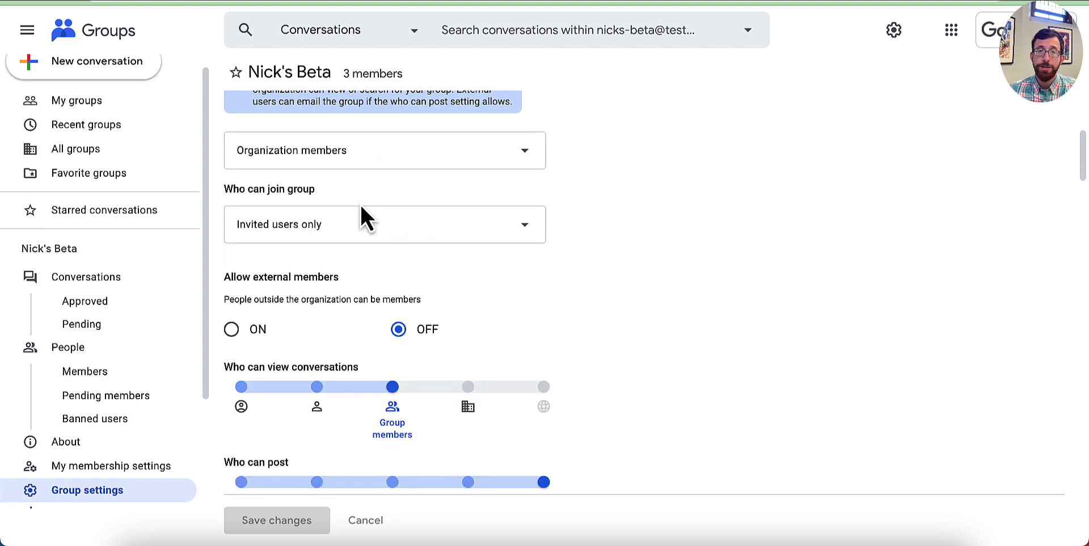
# Step: Examine the Allow external members setting and the permissions for viewing conversations, posting and viewing members
pyautogui.moveTo(243, 276); pyautogui.dragTo(350, 300)
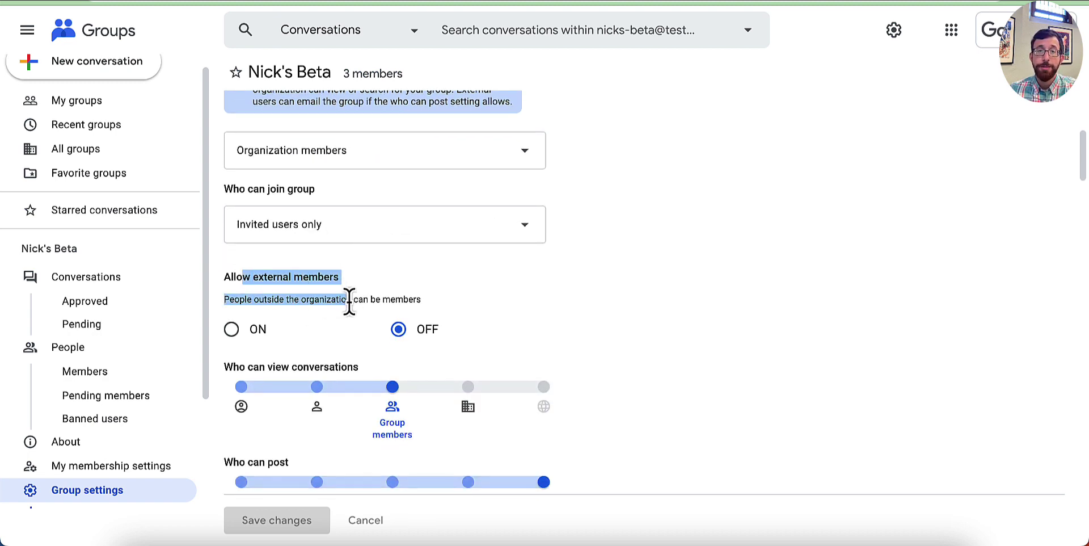
pyautogui.click(358, 321)
pyautogui.scroll(-1, 347, 301)
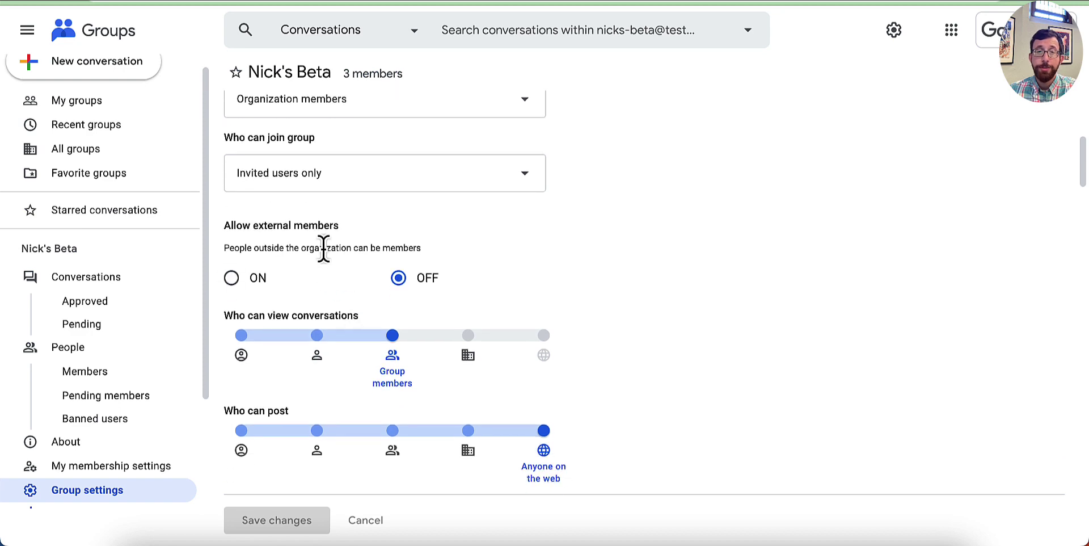
pyautogui.moveTo(253, 247); pyautogui.dragTo(333, 245)
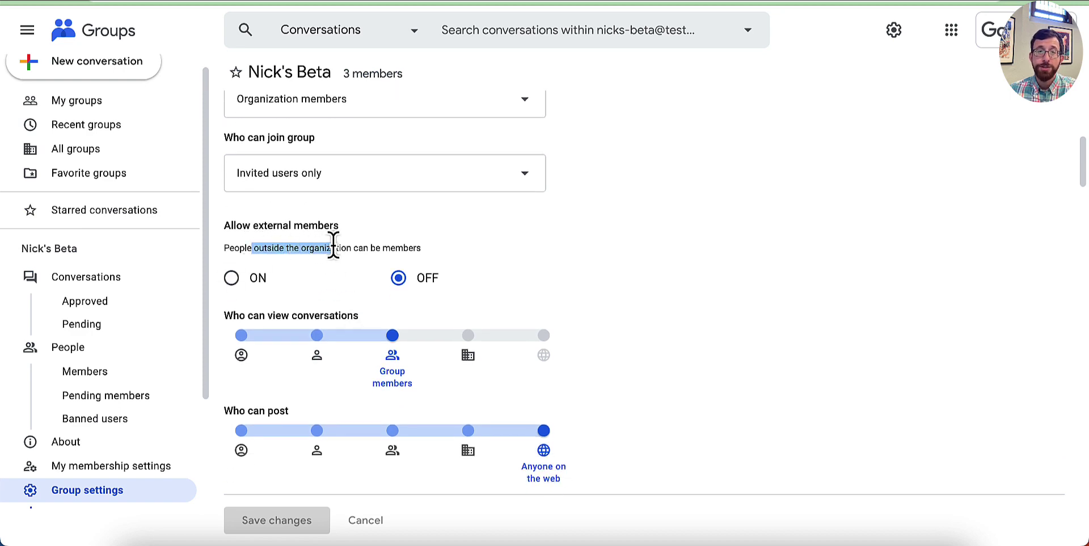
pyautogui.click(333, 246)
pyautogui.scroll(-2, 332, 287)
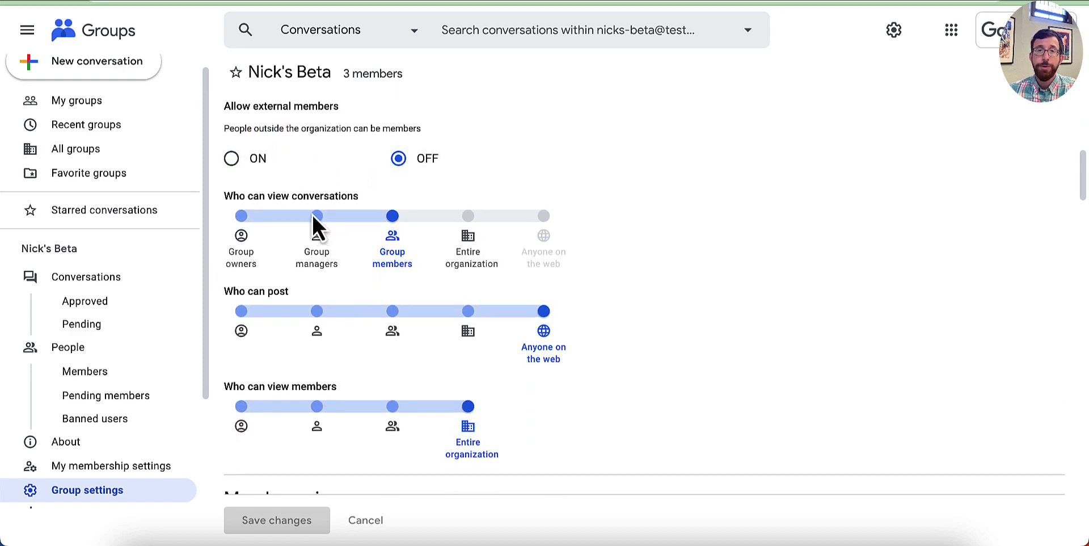
pyautogui.scroll(-2, 338, 368)
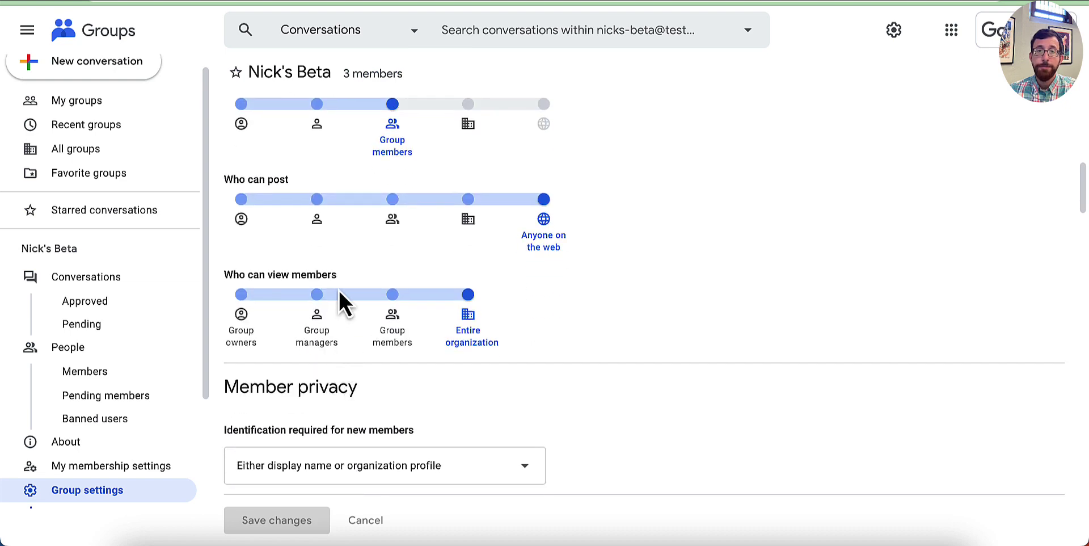
# Step: Read the member privacy options, including the explanations for new member identification and who can view member email addresses
pyautogui.scroll(-5, 397, 301)
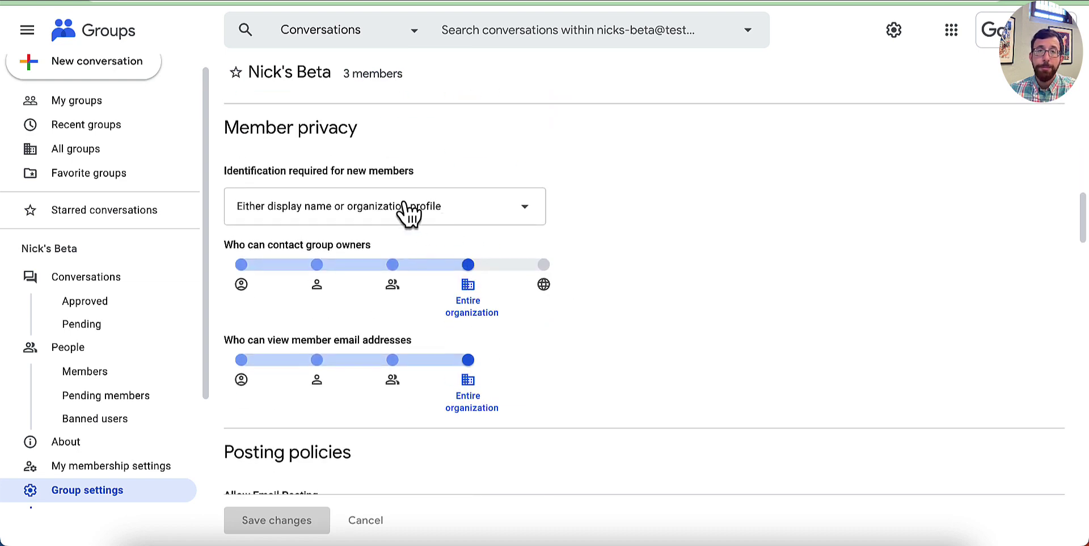
pyautogui.moveTo(274, 170)
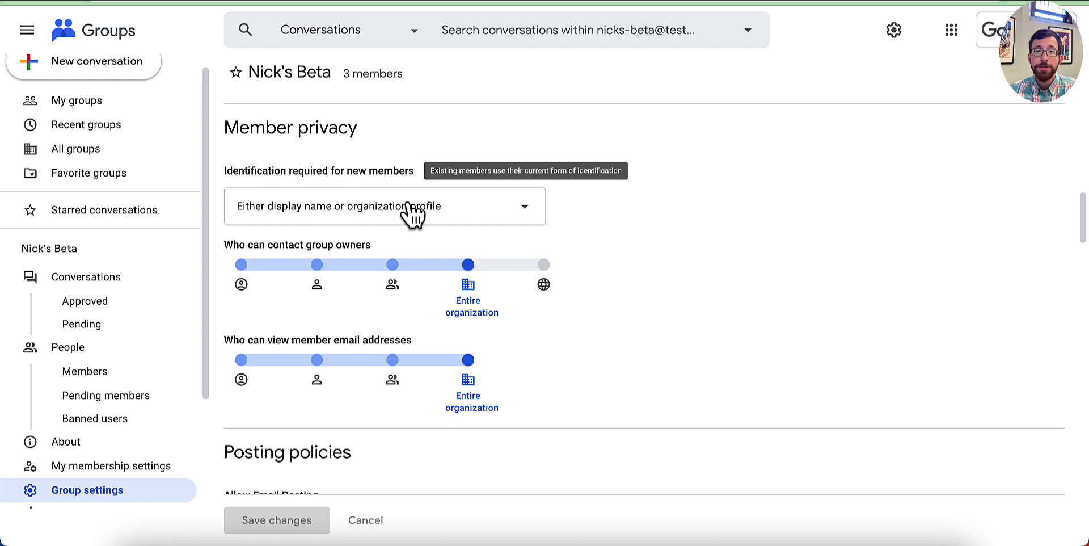
pyautogui.moveTo(401, 352)
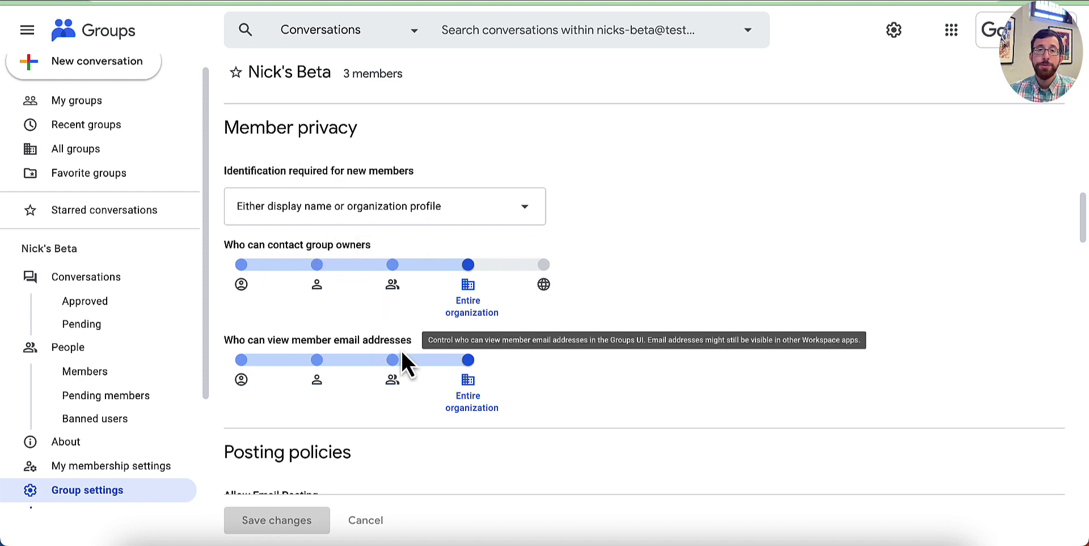
# Step: Review the posting policies for email posting, web posting and conversation history
pyautogui.scroll(-2, 397, 349)
pyautogui.scroll(-1, 404, 311)
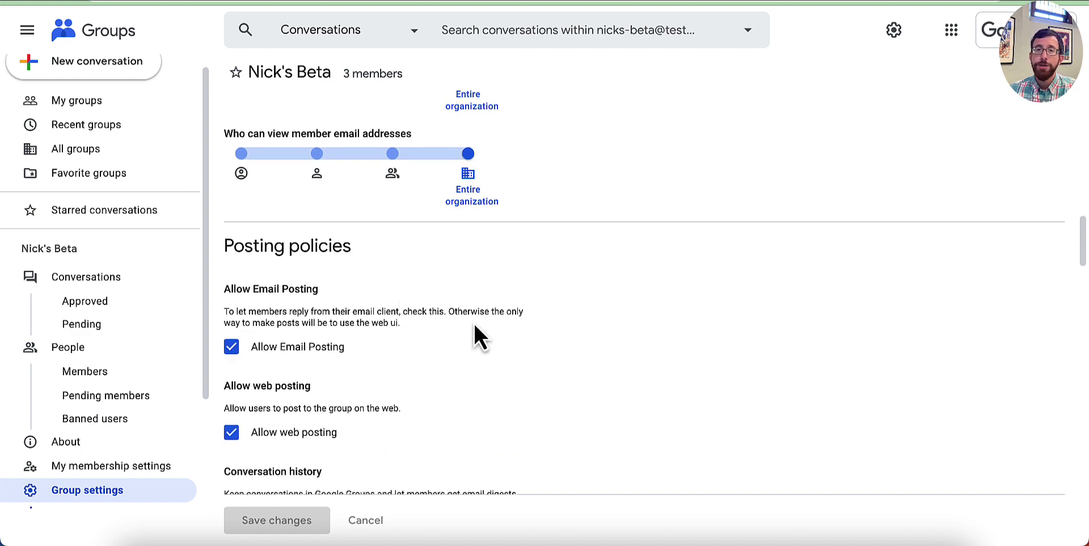
pyautogui.scroll(-1, 474, 325)
pyautogui.scroll(-1, 474, 326)
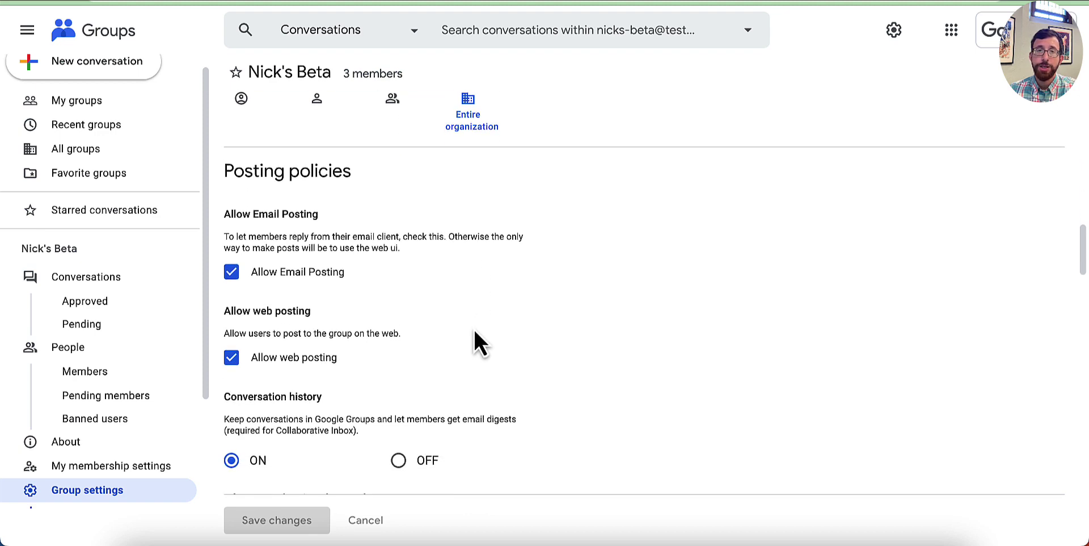
pyautogui.scroll(-1, 467, 330)
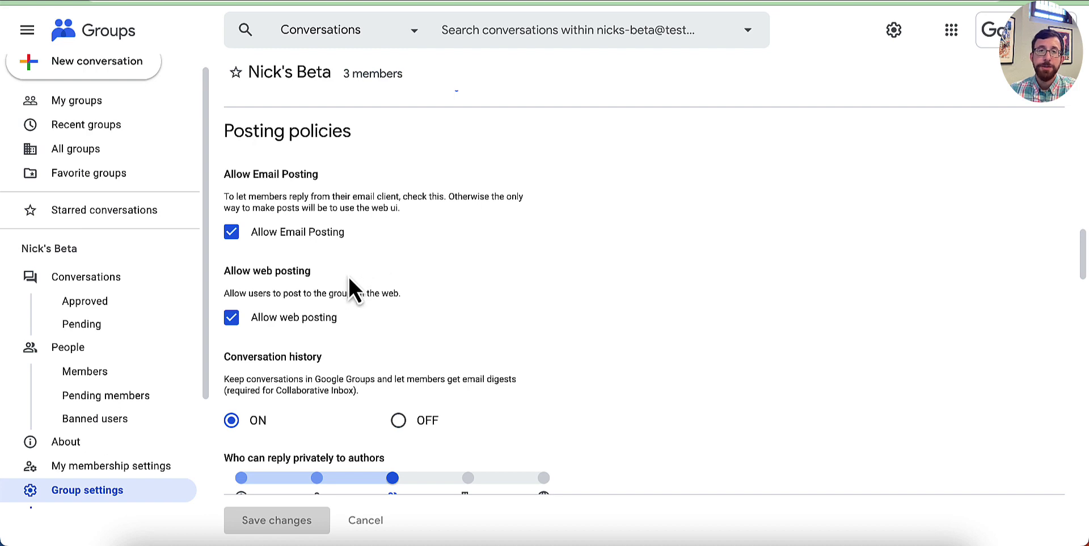
pyautogui.scroll(-1, 348, 286)
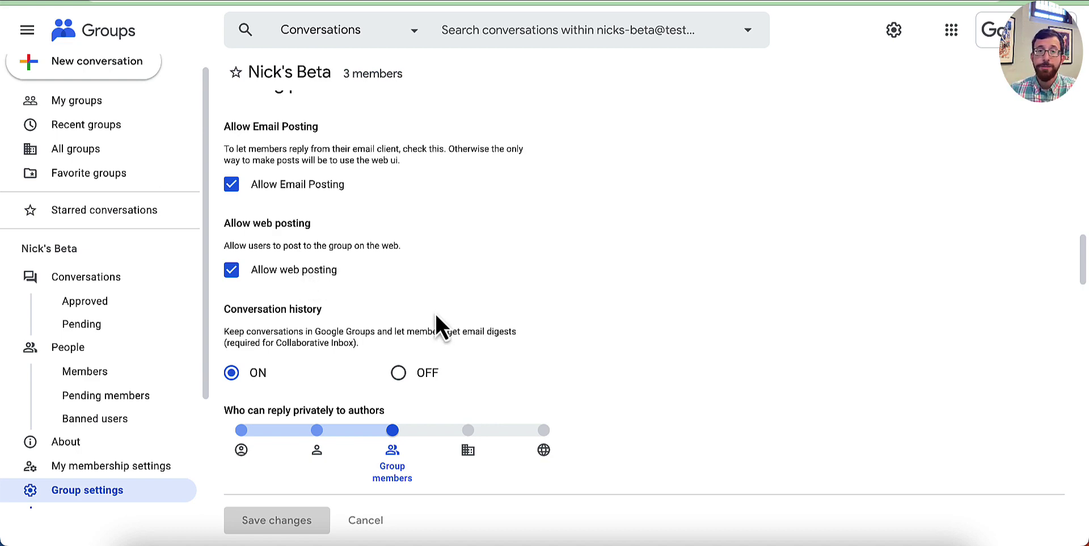
pyautogui.scroll(-4, 377, 280)
pyautogui.scroll(1, 318, 223)
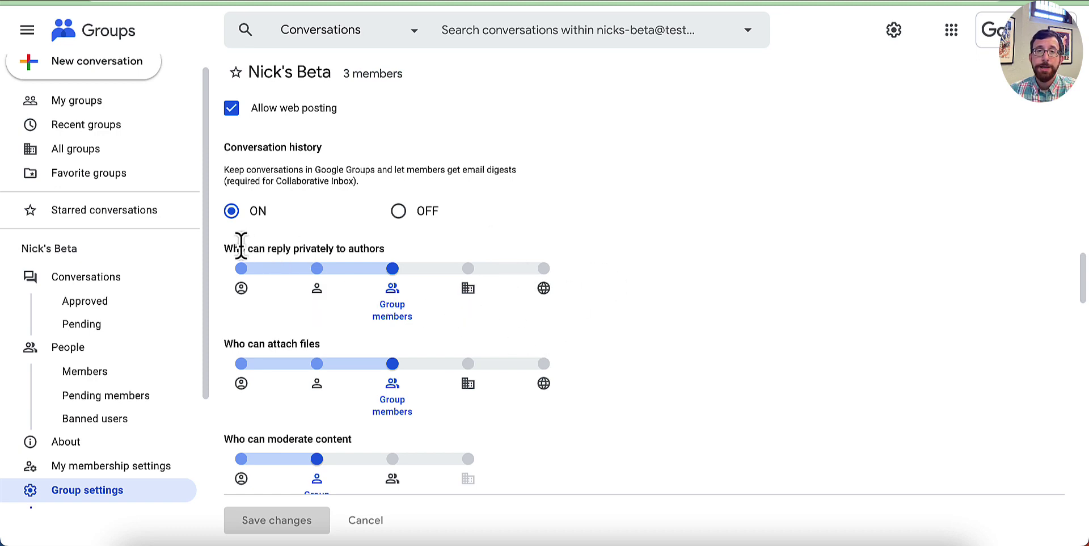
# Step: Examine who can reply privately to authors, attach files and moderate content
pyautogui.moveTo(238, 248); pyautogui.dragTo(359, 249)
pyautogui.click(363, 248)
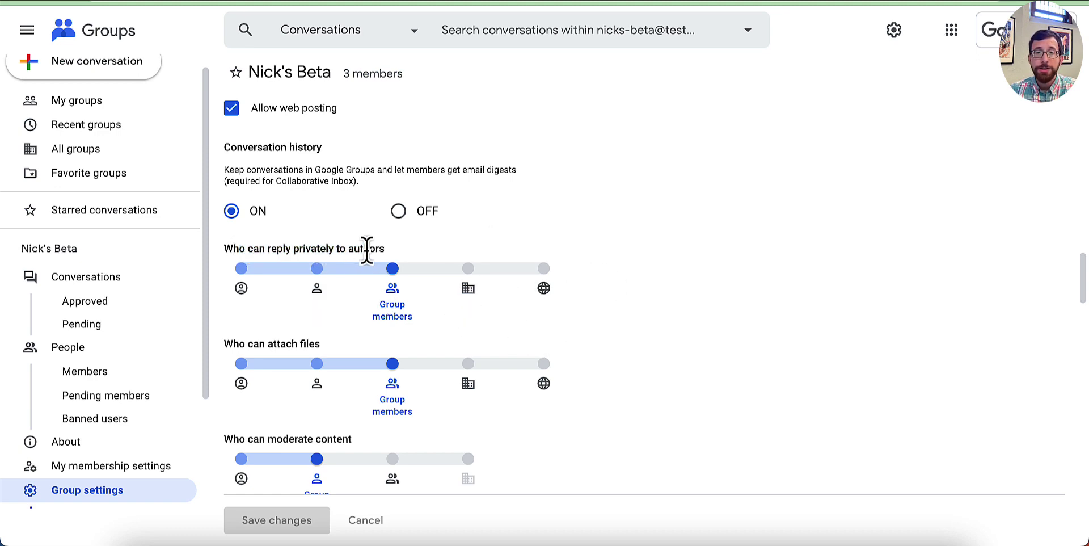
pyautogui.scroll(-1, 380, 244)
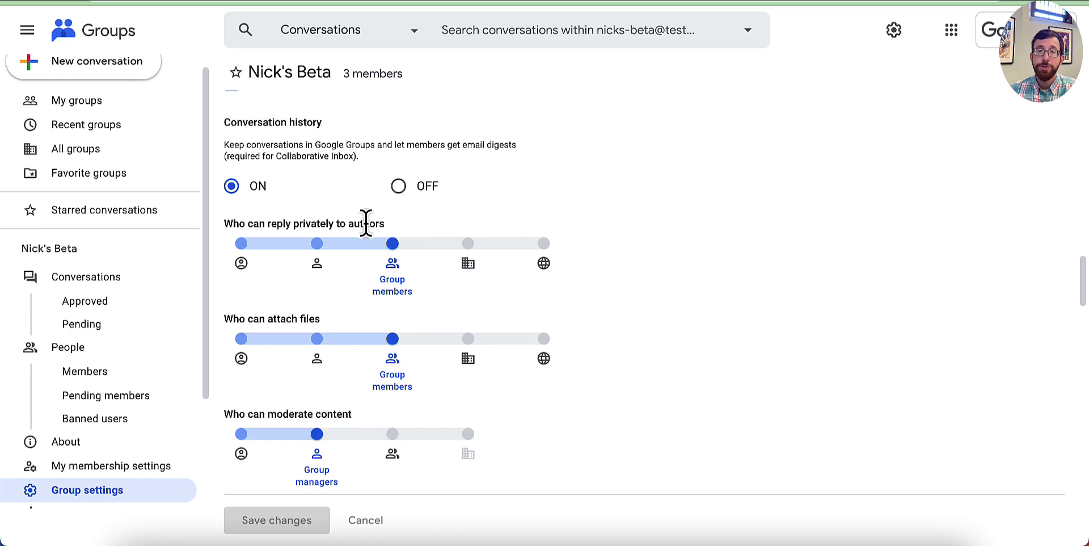
pyautogui.scroll(-1, 395, 264)
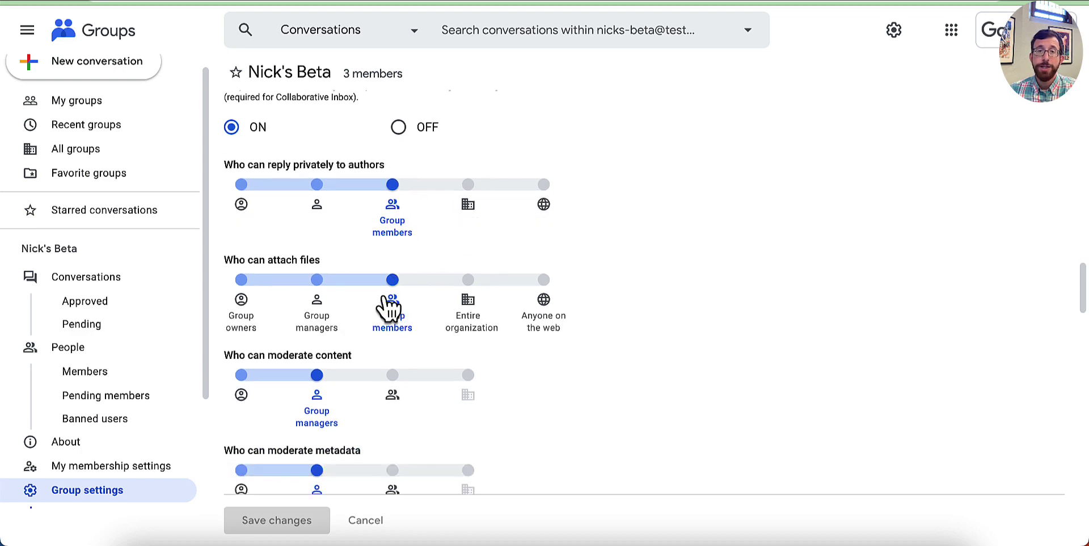
pyautogui.scroll(-1, 355, 300)
pyautogui.scroll(-1, 353, 277)
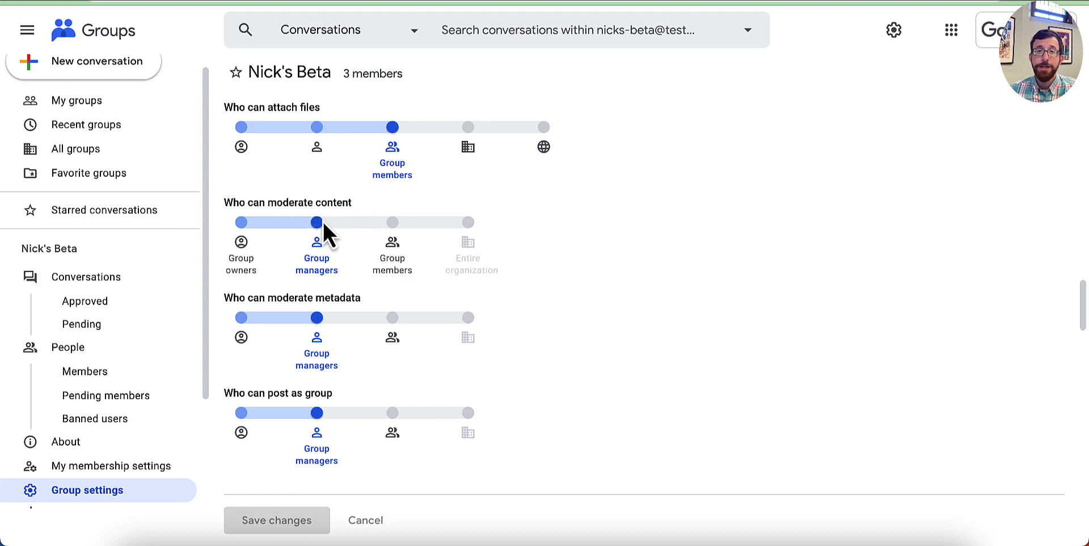
# Step: Check which roles can moderate metadata and post as the group
pyautogui.scroll(-2, 321, 227)
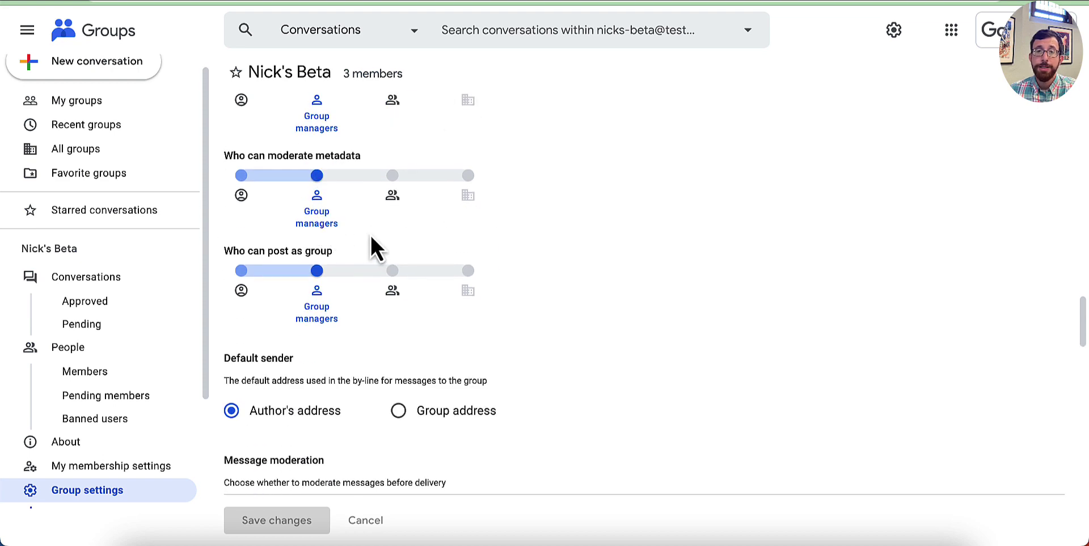
pyautogui.scroll(-1, 369, 235)
pyautogui.scroll(1, 370, 235)
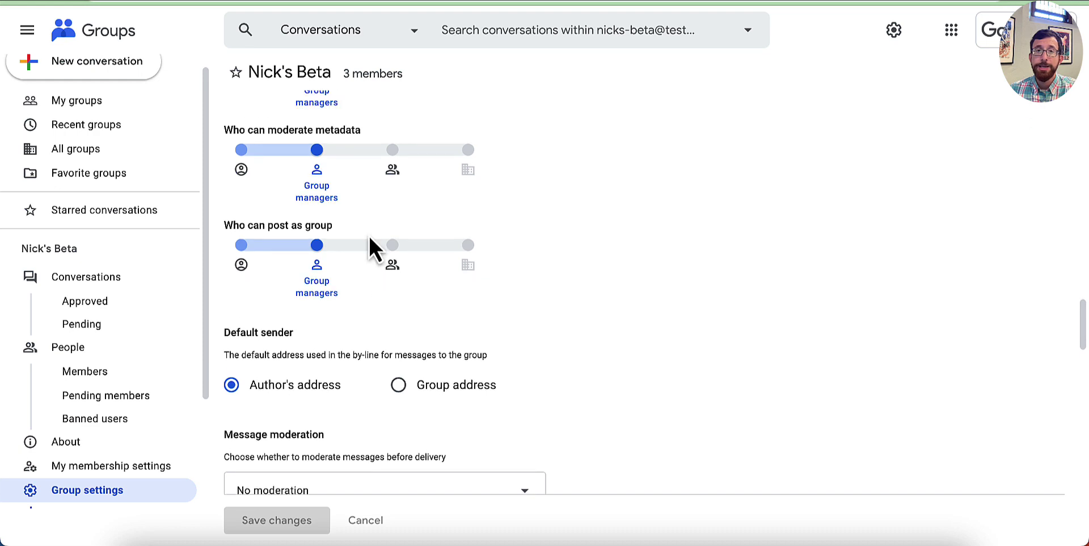
pyautogui.scroll(1, 371, 249)
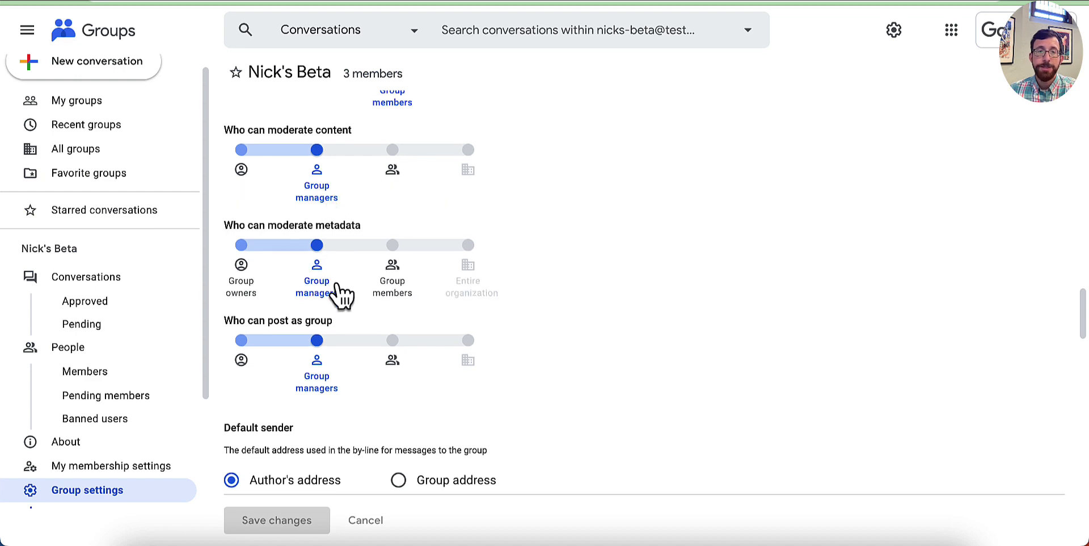
pyautogui.scroll(-3, 335, 289)
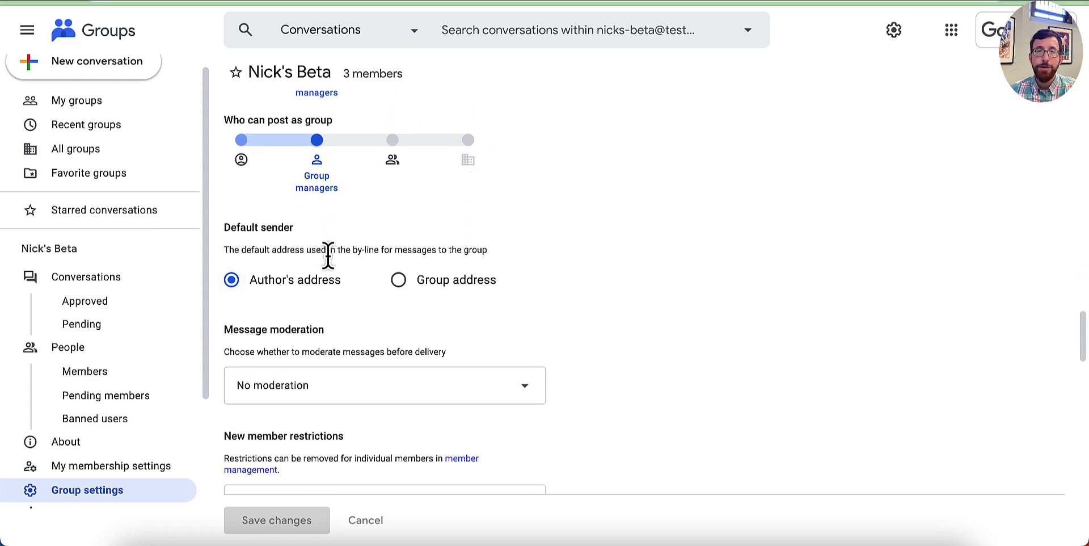
# Step: Read the default sender description and compare the author's address and group address options
pyautogui.scroll(-1, 290, 255)
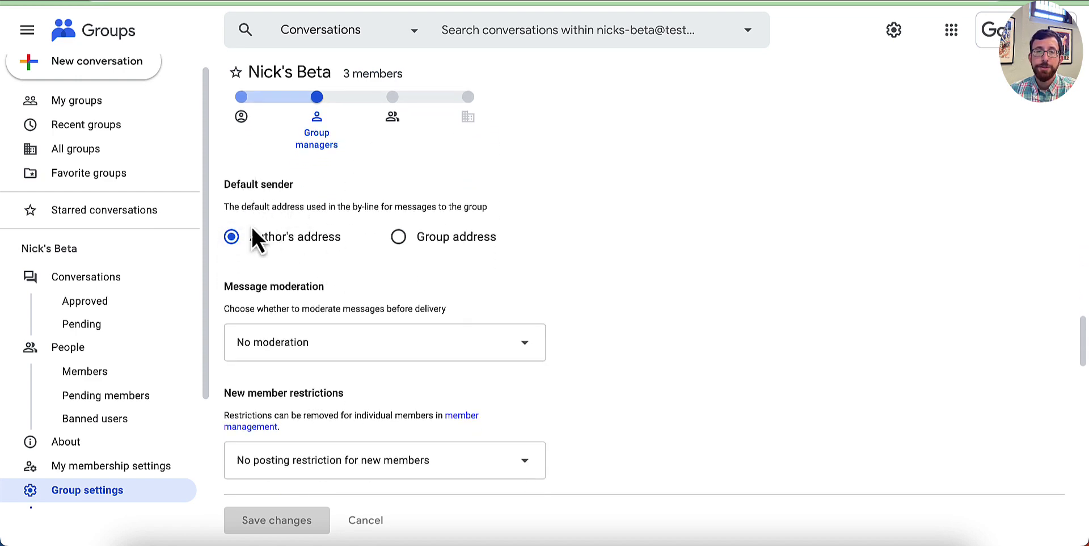
pyautogui.moveTo(245, 213); pyautogui.dragTo(389, 209)
pyautogui.click(321, 216)
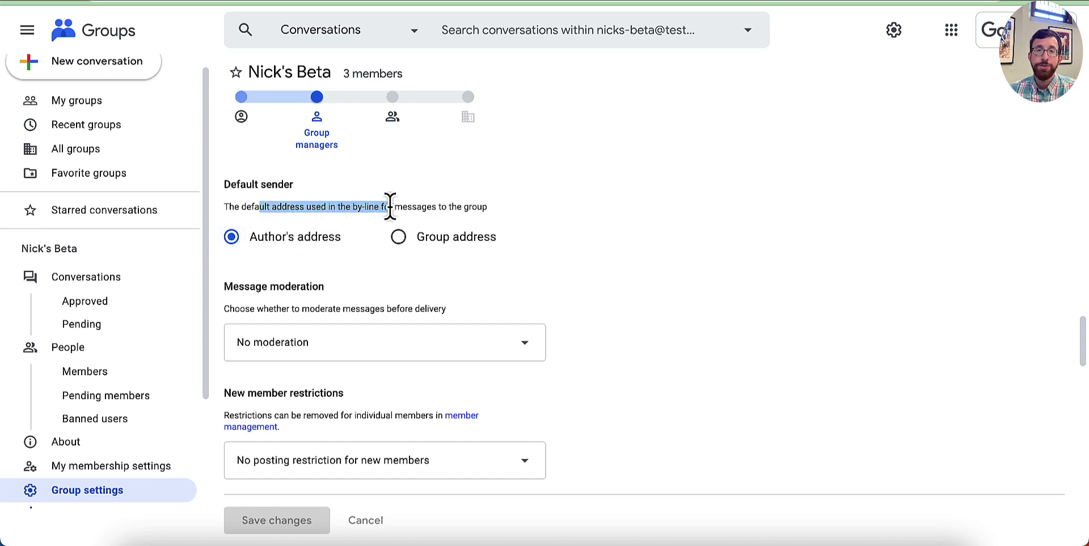
pyautogui.click(389, 210)
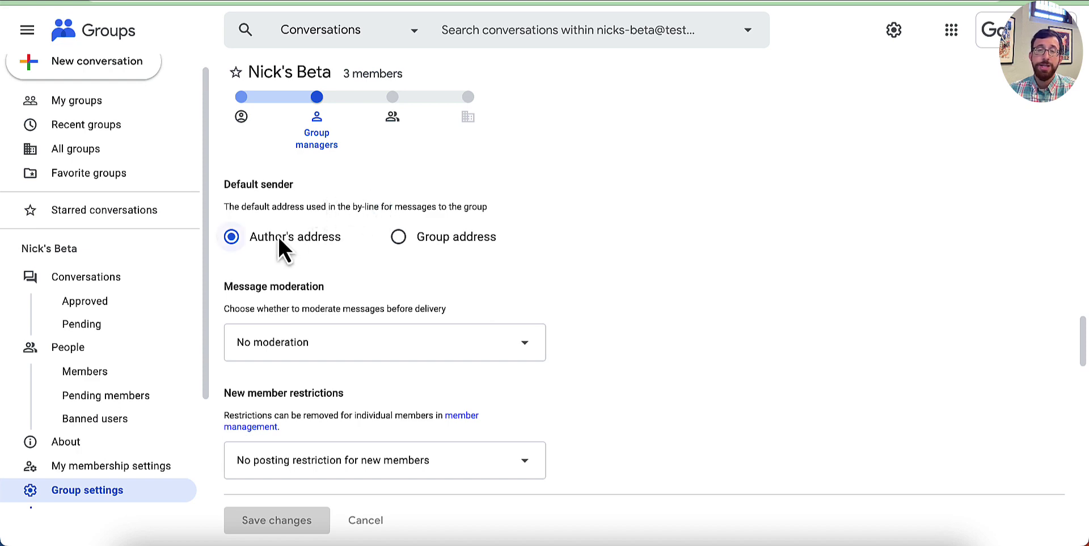
pyautogui.moveTo(329, 237); pyautogui.dragTo(256, 240)
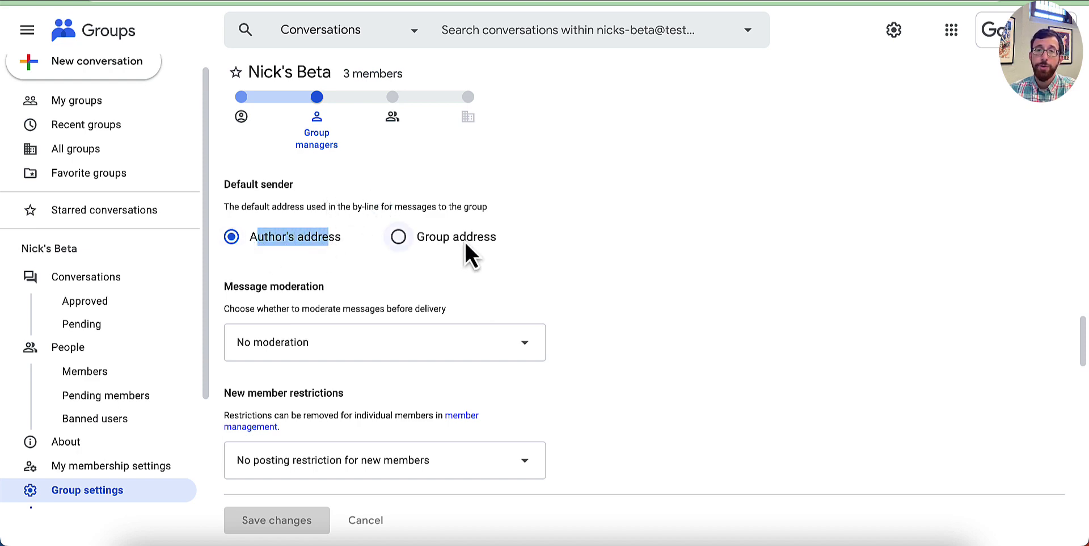
pyautogui.scroll(-1, 443, 244)
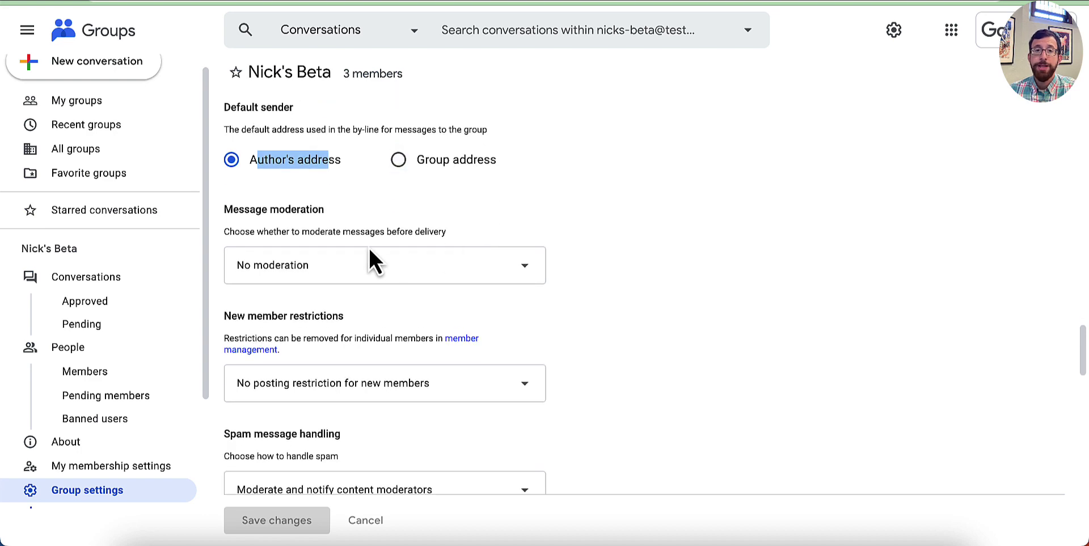
# Step: Try the Moderate all messages option for message moderation and restore No moderation
pyautogui.click(382, 264)
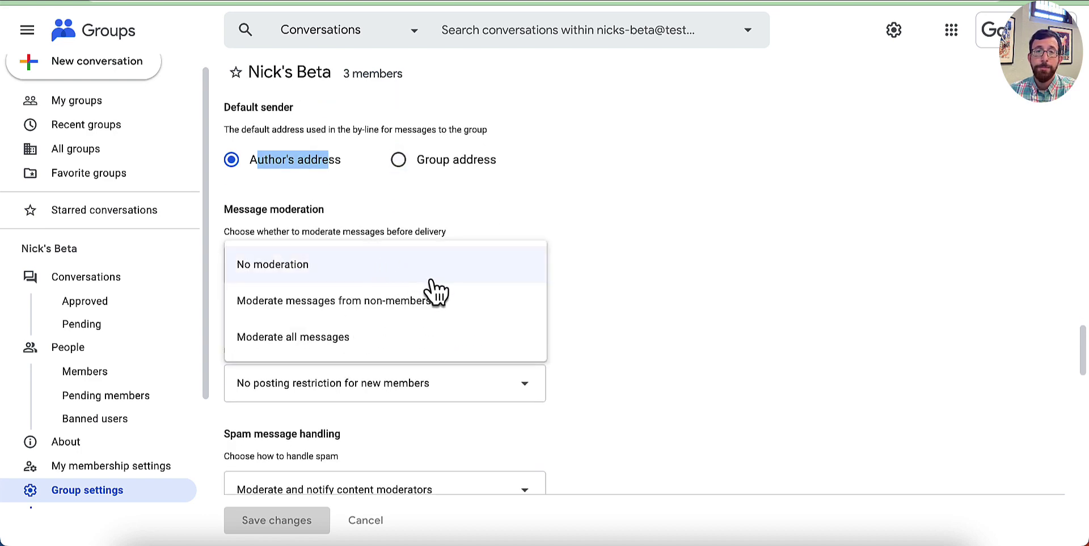
pyautogui.click(408, 340)
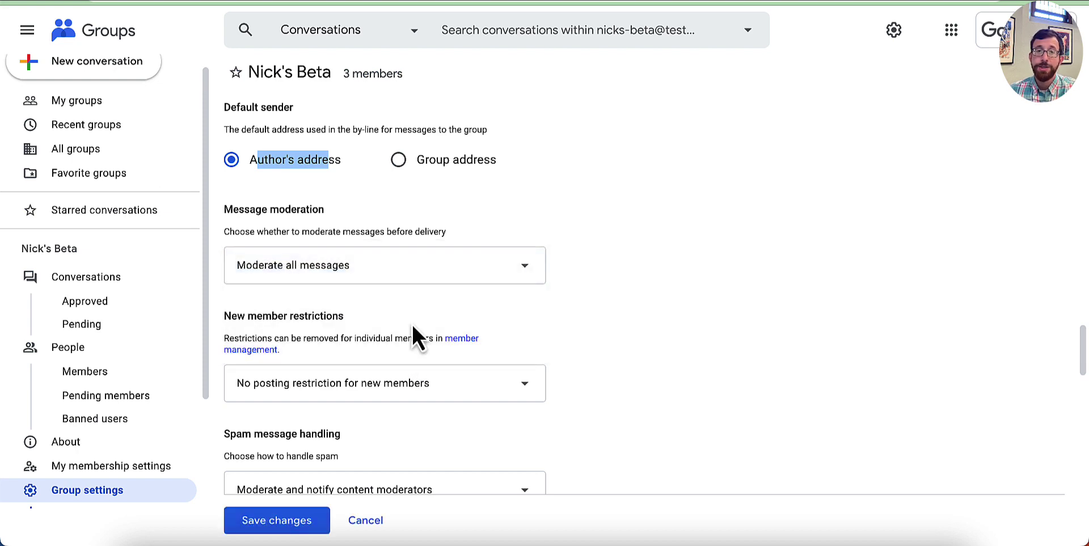
pyautogui.click(434, 276)
pyautogui.click(407, 193)
# Step: Review the available posting restrictions for new members without choosing a different option
pyautogui.scroll(-1, 363, 335)
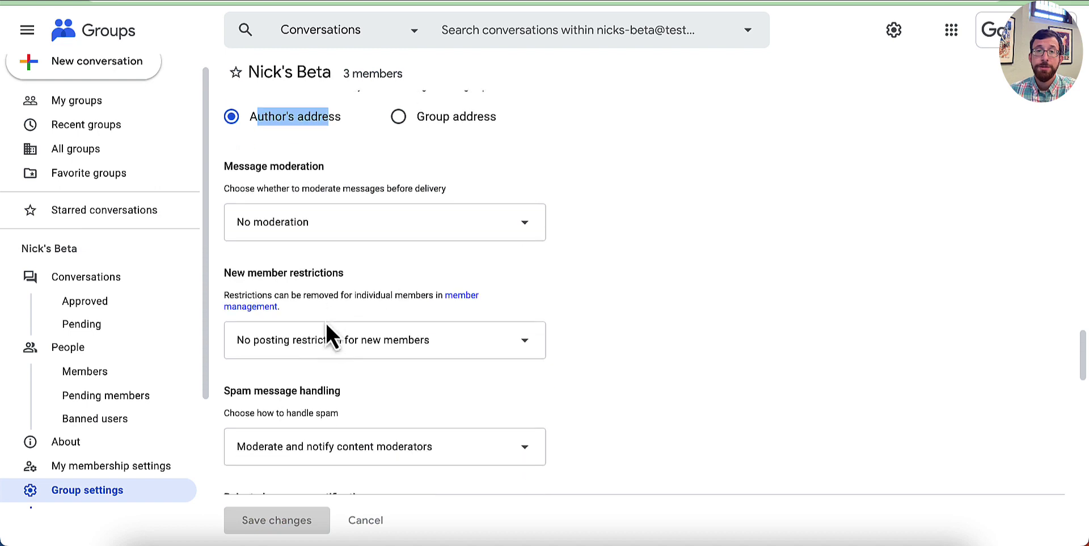
pyautogui.scroll(-3, 327, 326)
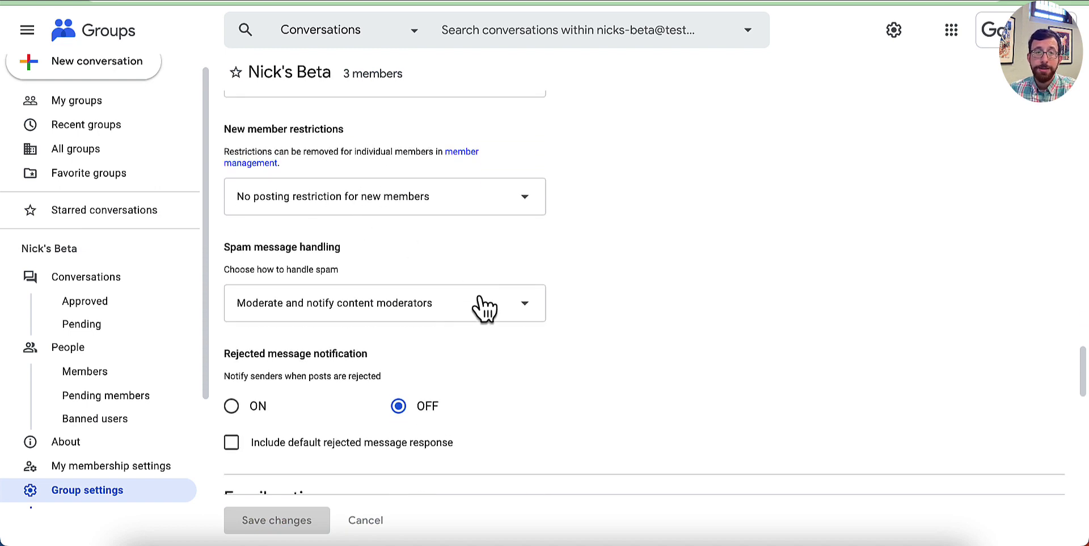
pyautogui.click(453, 200)
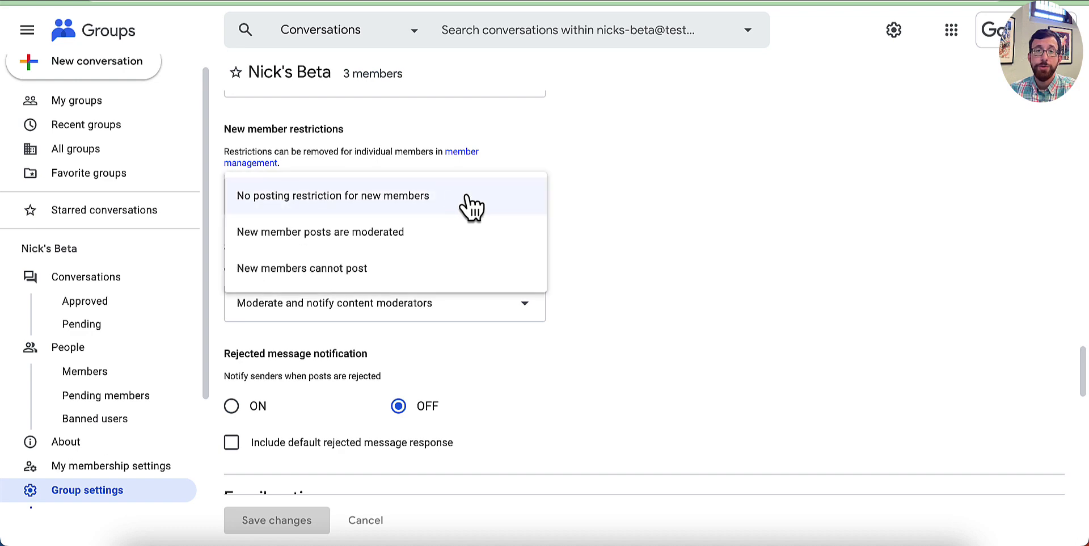
pyautogui.click(591, 200)
# Step: Review the rejected message notification, subject prefix and email footer settings
pyautogui.scroll(-4, 598, 233)
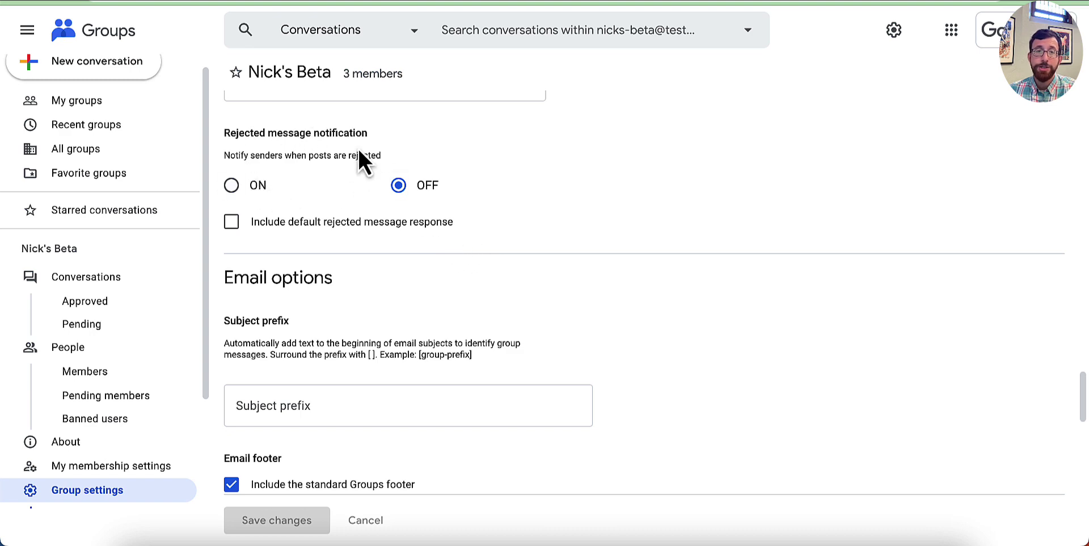
pyautogui.scroll(-3, 363, 161)
pyautogui.scroll(-1, 397, 193)
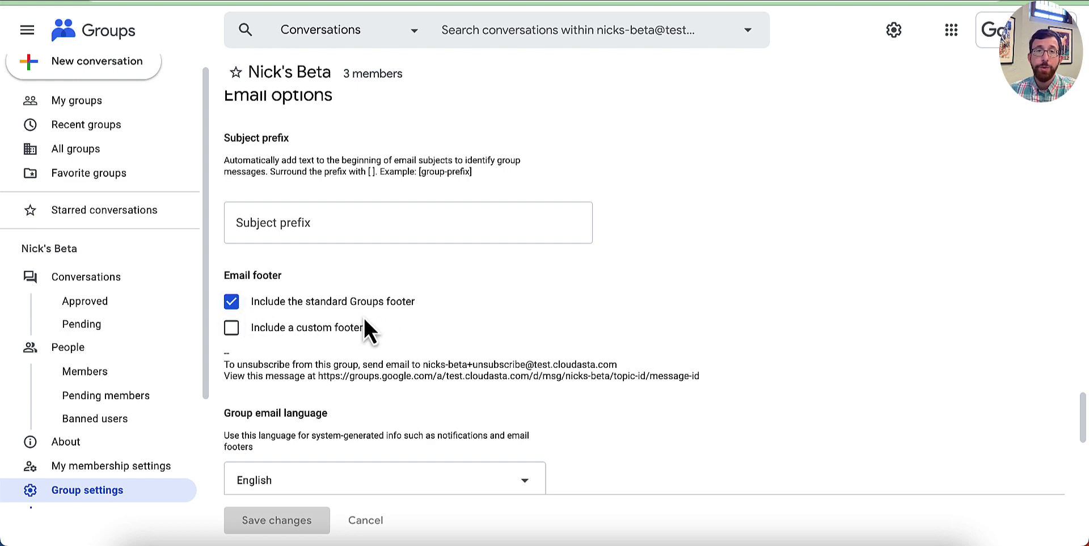
pyautogui.click(411, 231)
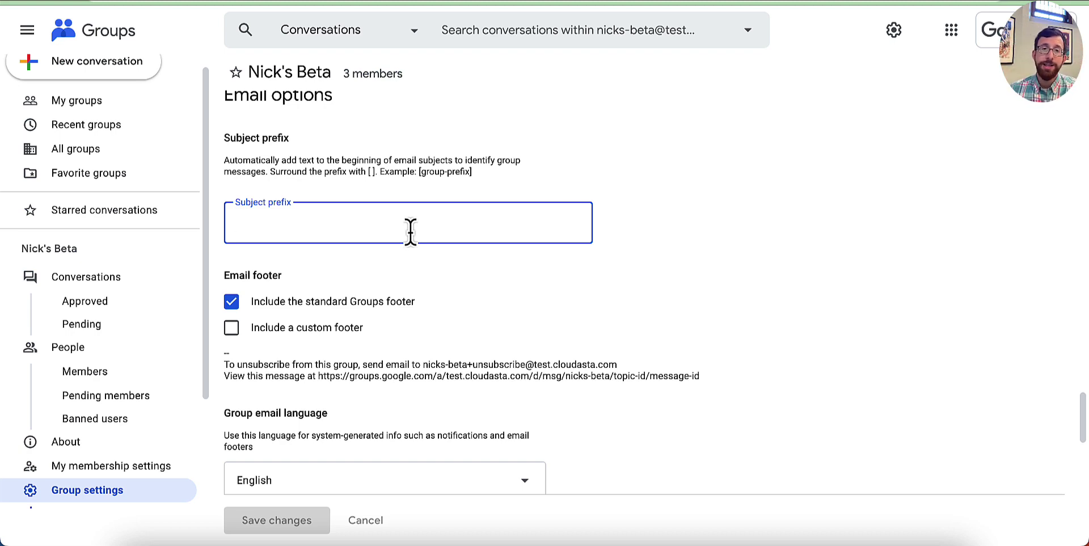
pyautogui.scroll(-2, 432, 276)
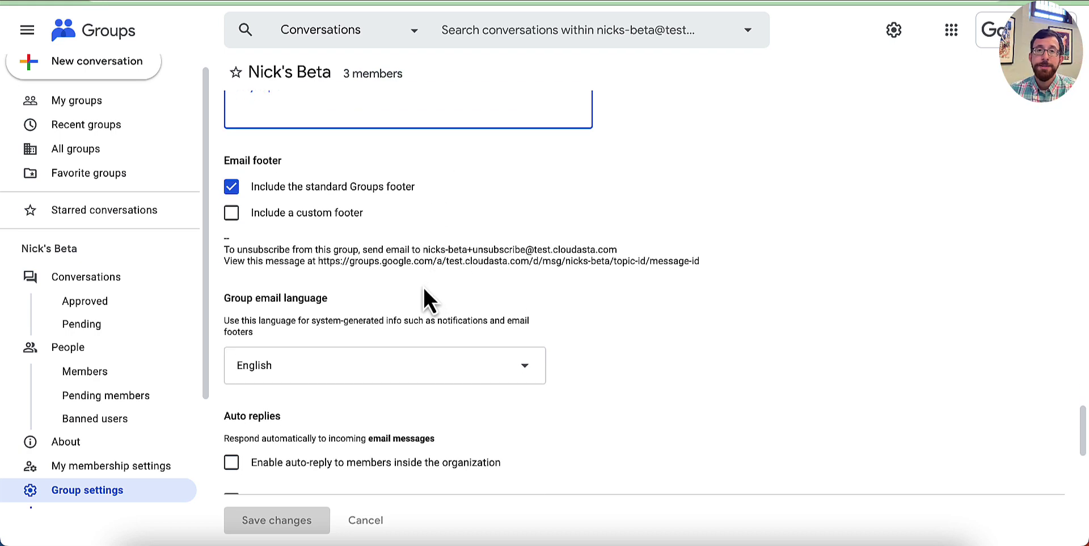
# Step: Check the auto-reply settings and the recipient options for replies to group posts
pyautogui.scroll(-5, 424, 291)
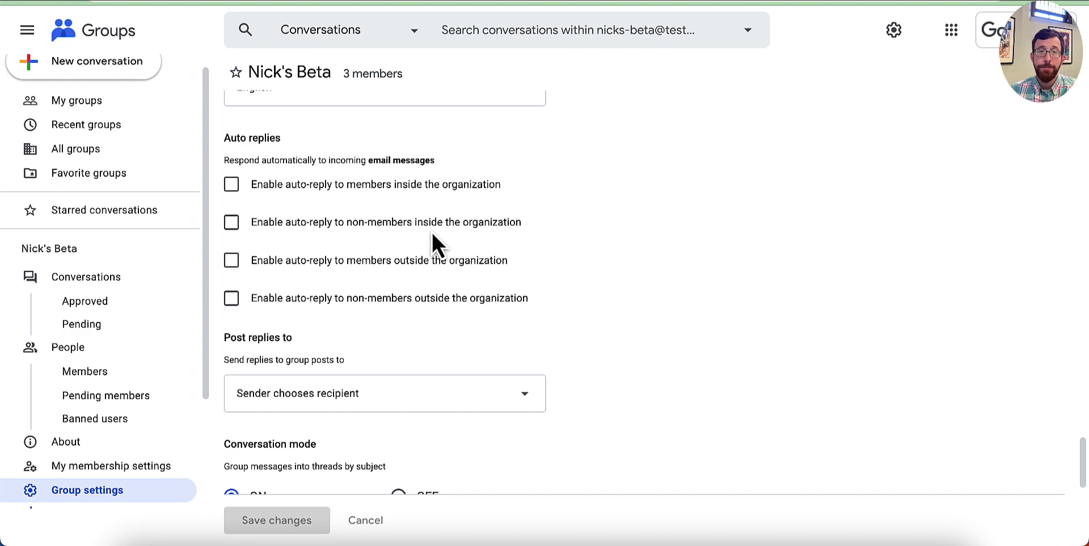
pyautogui.scroll(-3, 432, 233)
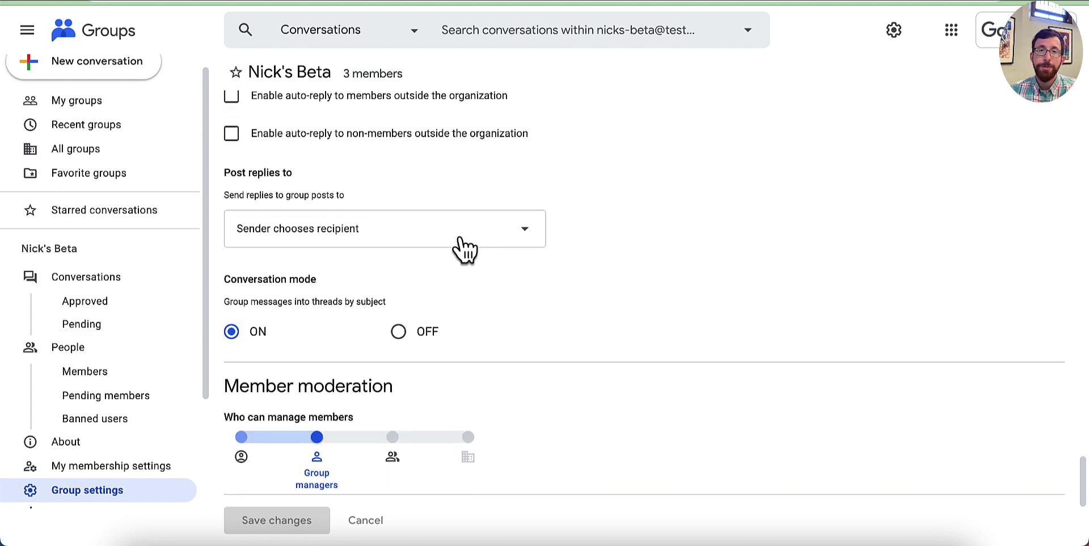
pyautogui.click(363, 209)
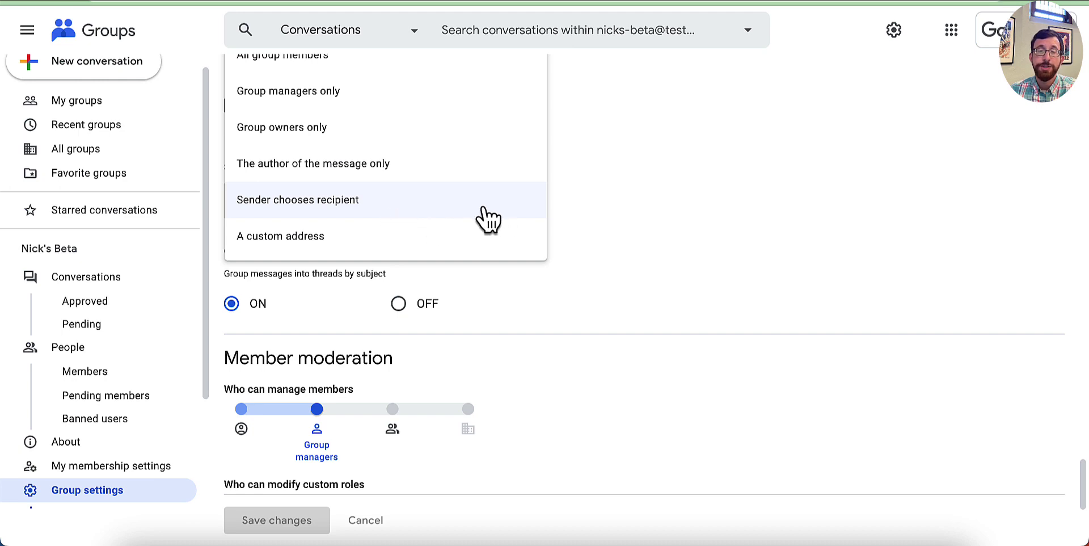
pyautogui.click(558, 215)
# Step: Examine the member moderation permissions, custom roles and group deletion sections
pyautogui.scroll(-2, 555, 215)
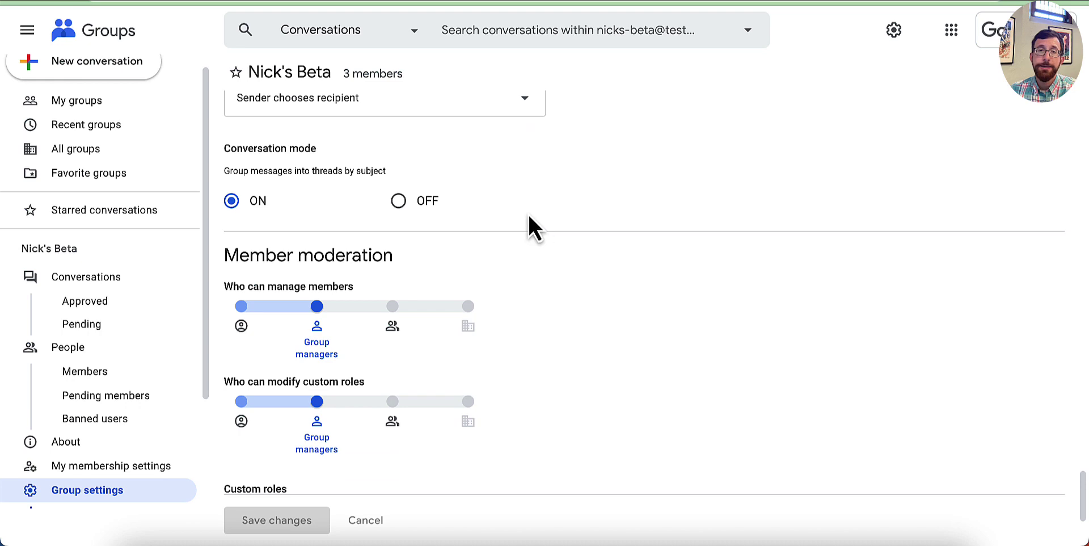
pyautogui.scroll(-2, 413, 222)
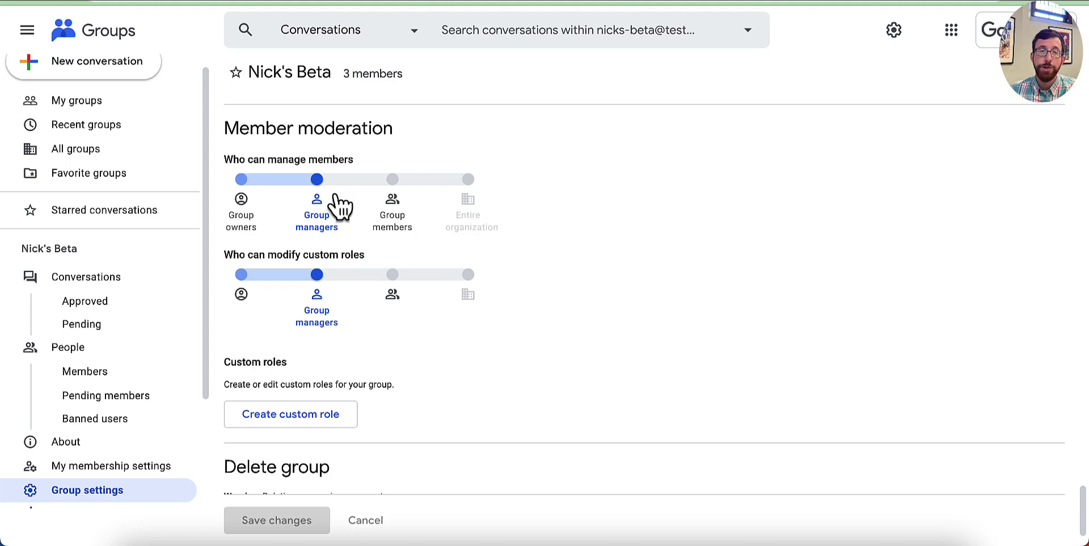
pyautogui.scroll(-1, 343, 204)
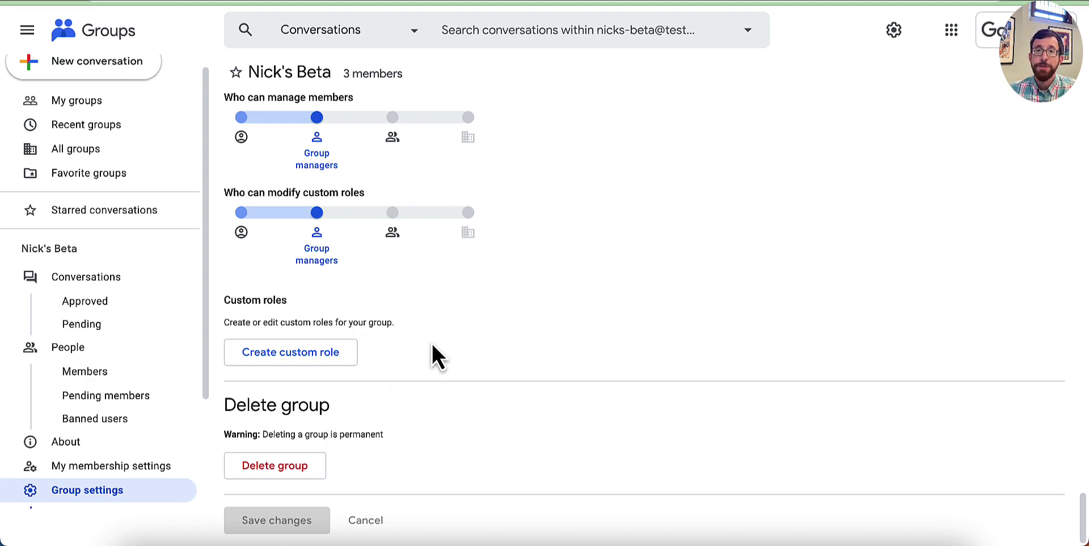
pyautogui.scroll(20, 446, 336)
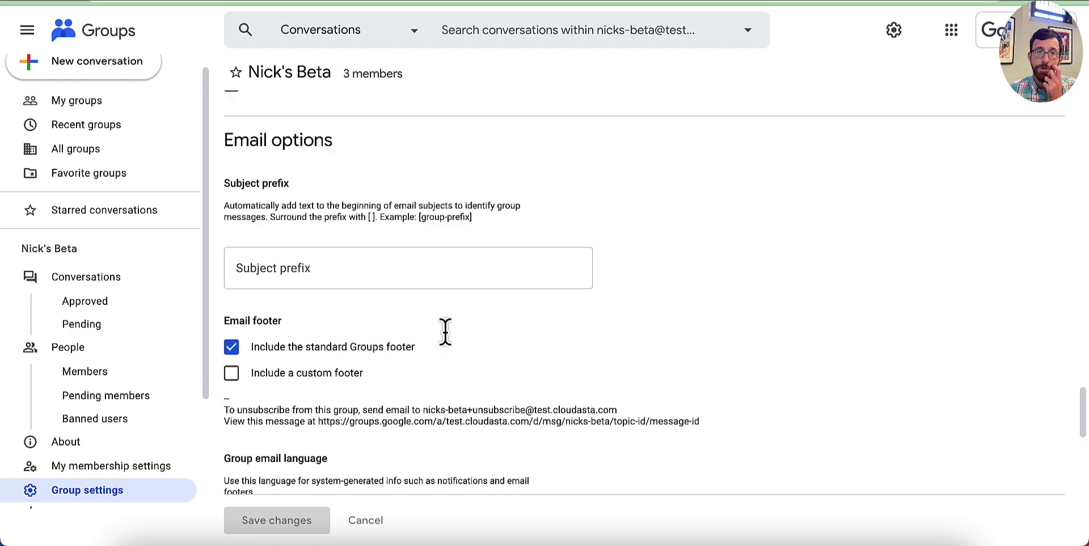